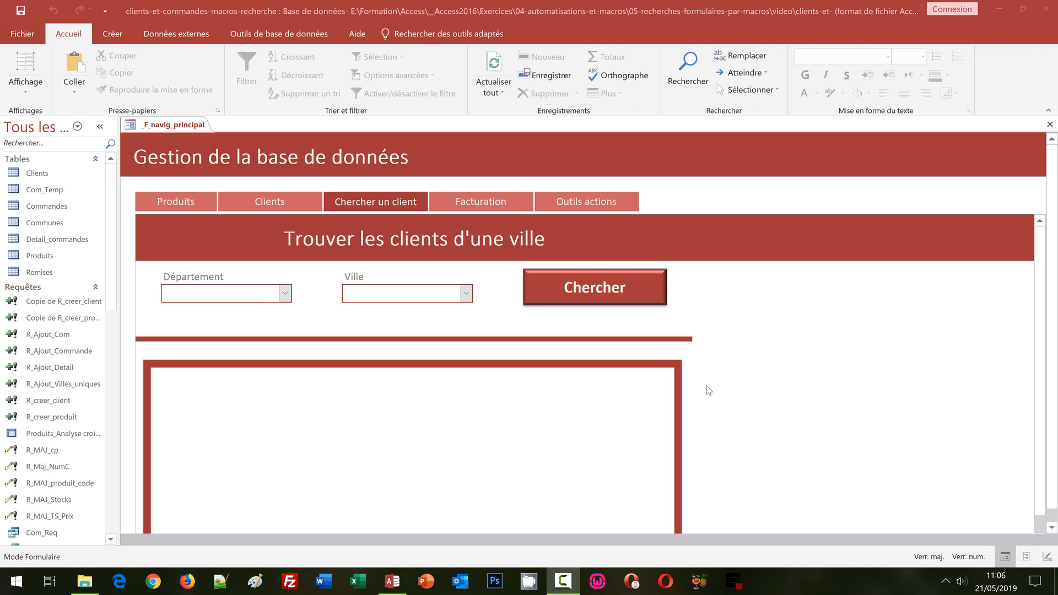
# Step: Create a new query in design mode without adding any table and switch it to SQL view
pyautogui.click(113, 35)
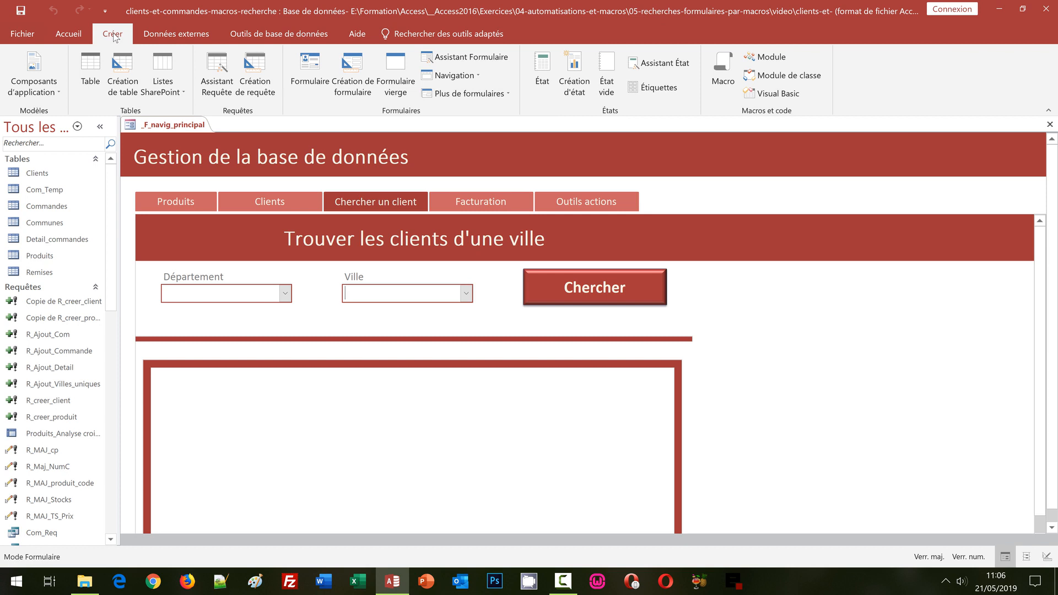
pyautogui.click(255, 84)
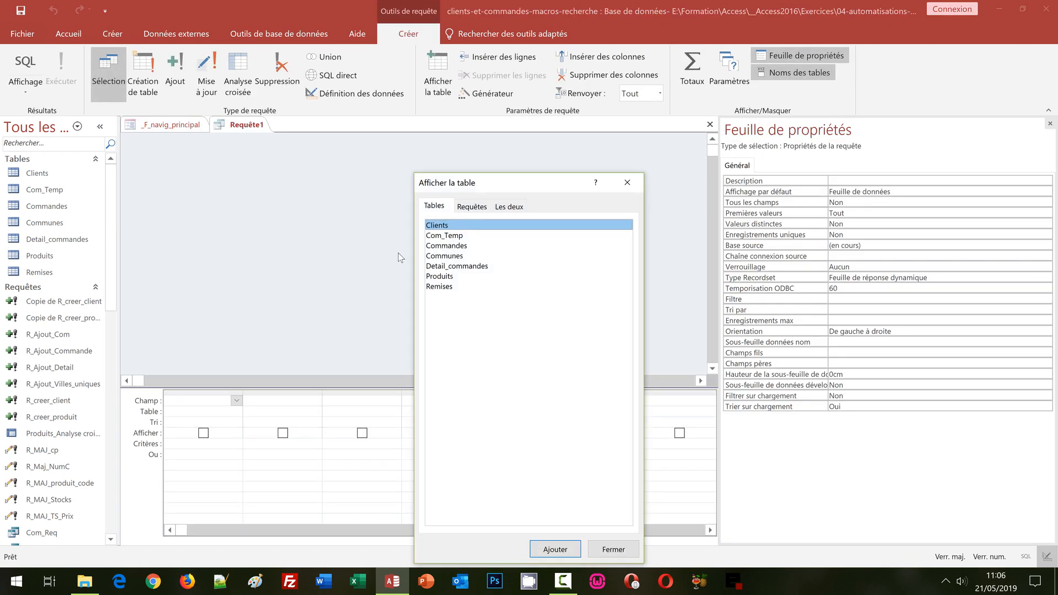
pyautogui.moveTo(492, 187); pyautogui.dragTo(376, 117)
pyautogui.click(490, 479)
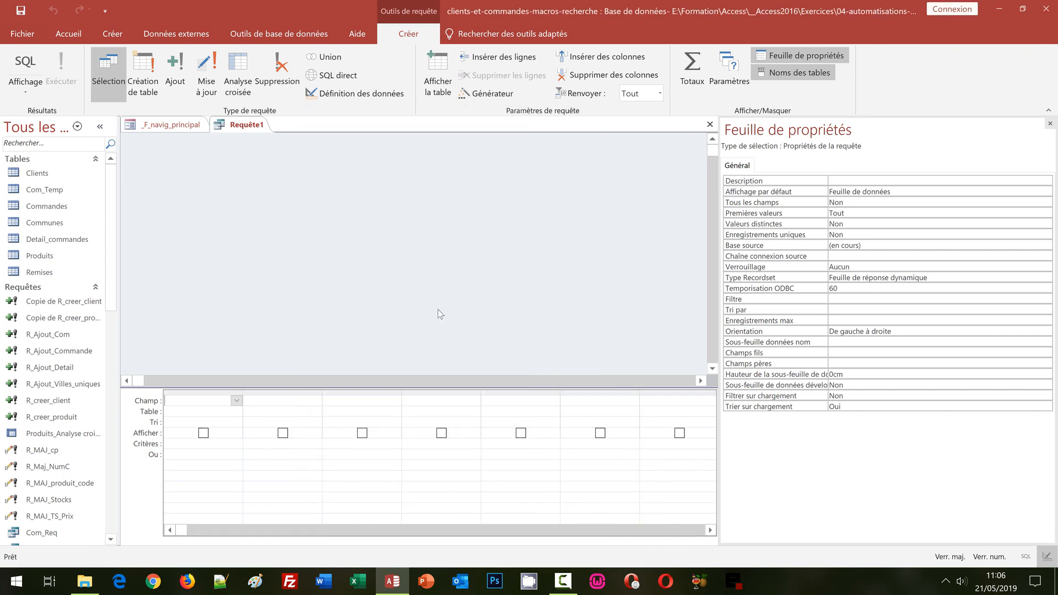
pyautogui.click(37, 75)
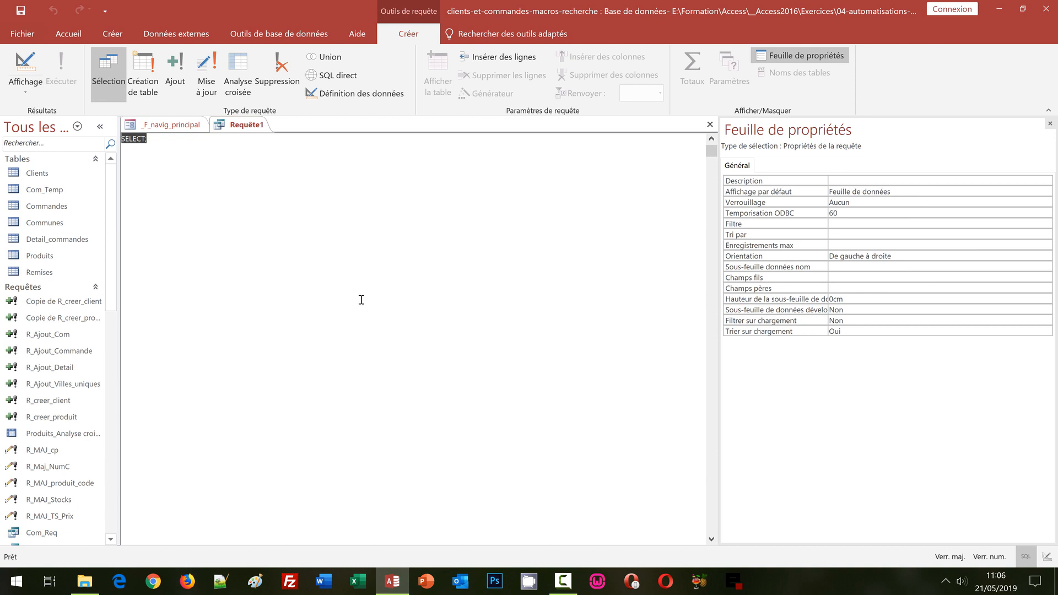
# Step: Write the query statement SELECT DISTINCT LEFT(Commune_dep,2) FROM Communes; in place of the default SQL text
pyautogui.press('capslock')
pyautogui.write('select')
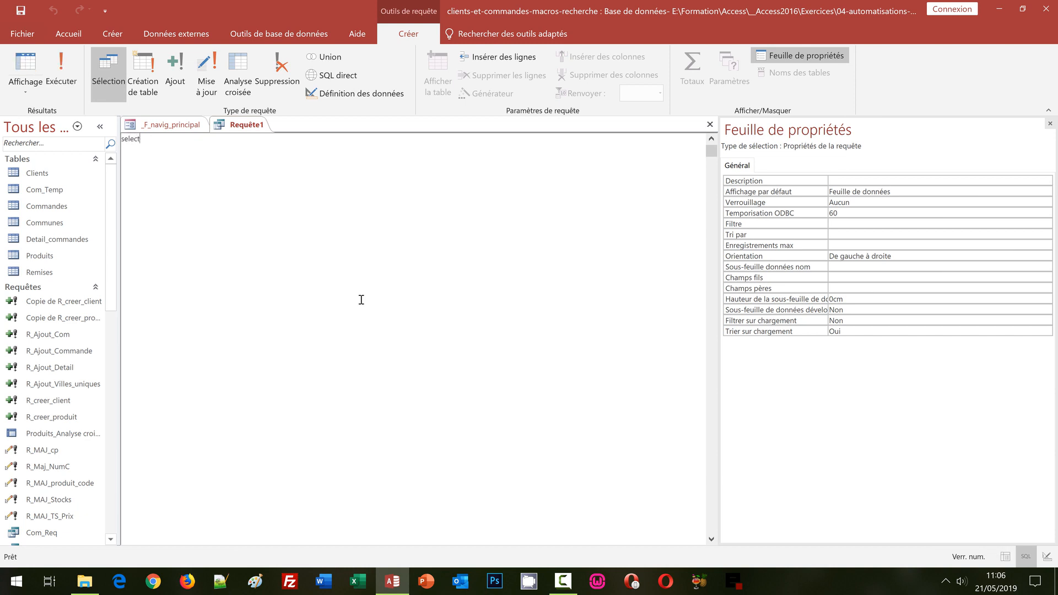
pyautogui.hotkey('ctrl', 'a')
pyautogui.press('BackSpace')
pyautogui.press('capslock')
pyautogui.write('SELECT')
pyautogui.write('DISTINCT')
pyautogui.write('LEFT')
pyautogui.press('capslock')
pyautogui.write('(')
pyautogui.write('Commune_dep')
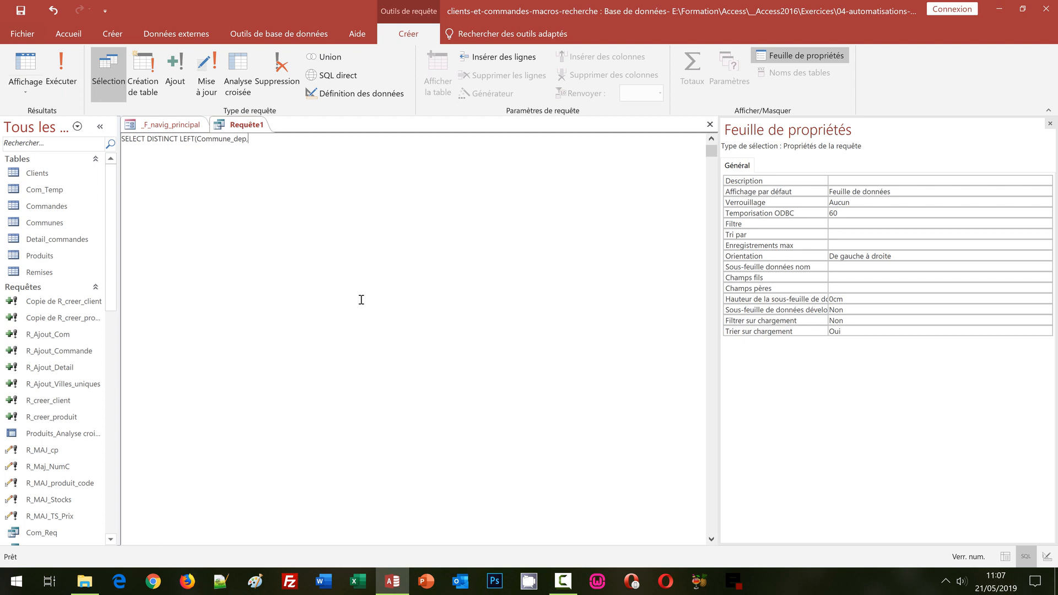
pyautogui.write('2)')
pyautogui.write('FROM Communes;')
# Step: Save the query as R_Dep_Uniques and close it
pyautogui.hotkey('ctrl', 's')
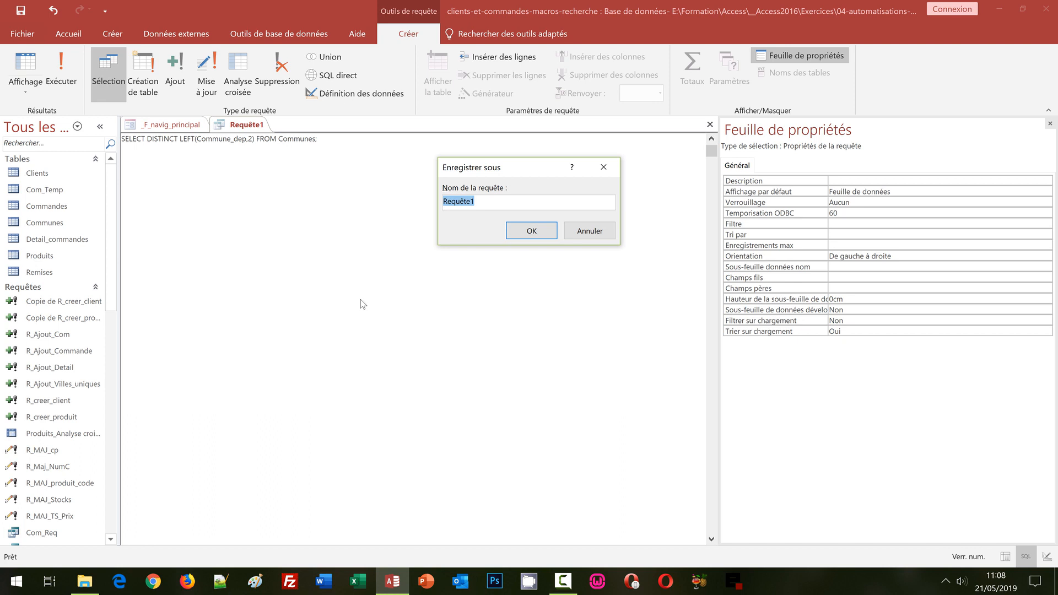
pyautogui.write('R_Dep_Uniques')
pyautogui.click(532, 231)
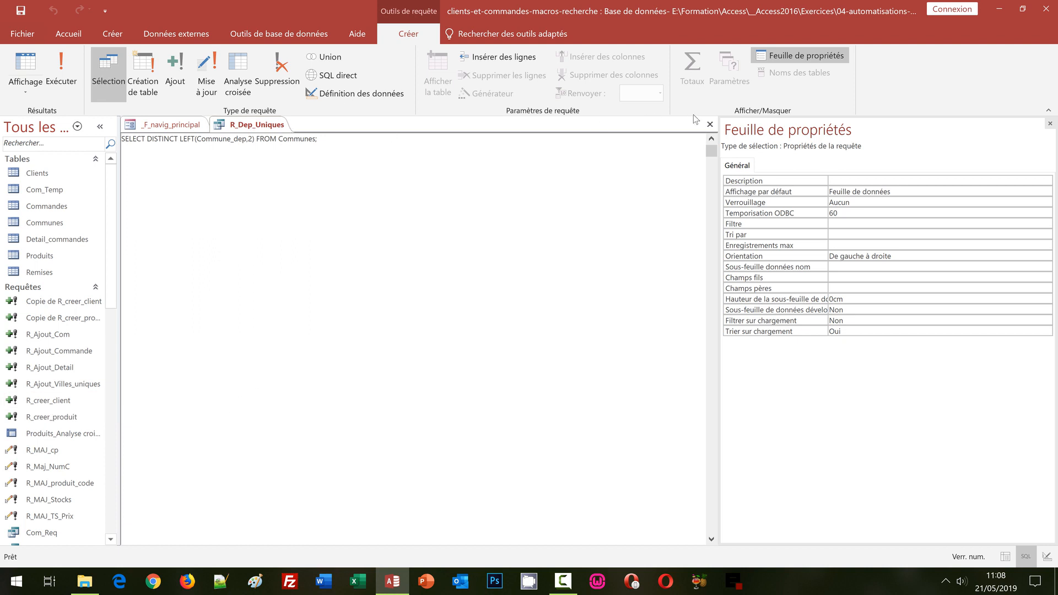
pyautogui.click(710, 124)
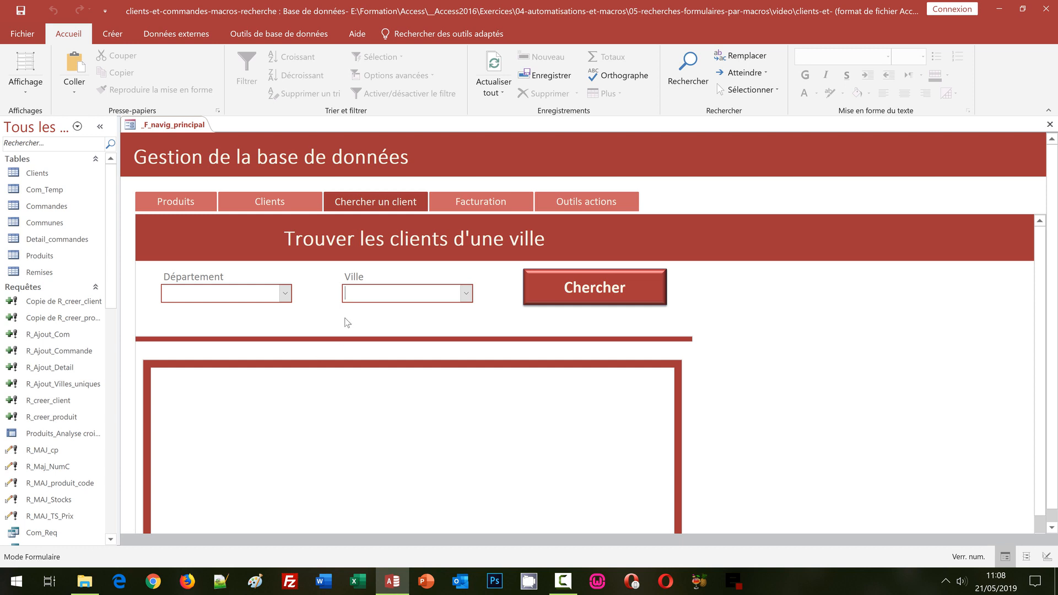
# Step: Close the _F_navig_principal form, open F_chercher_client in design view and select its Département combo box
pyautogui.click(1044, 125)
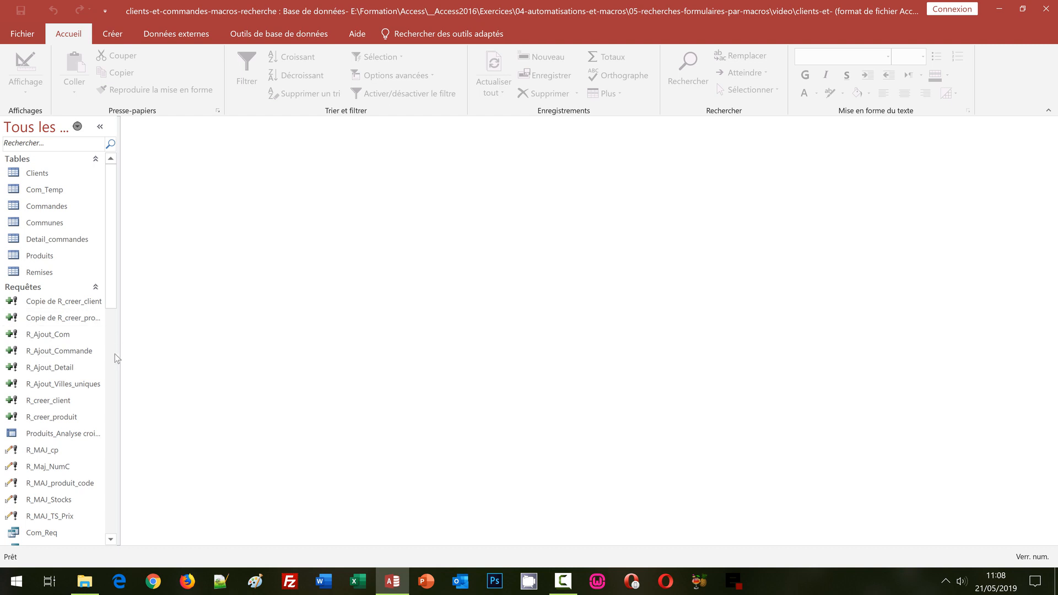
pyautogui.scroll(-10, 114, 354)
pyautogui.scroll(-5, 120, 380)
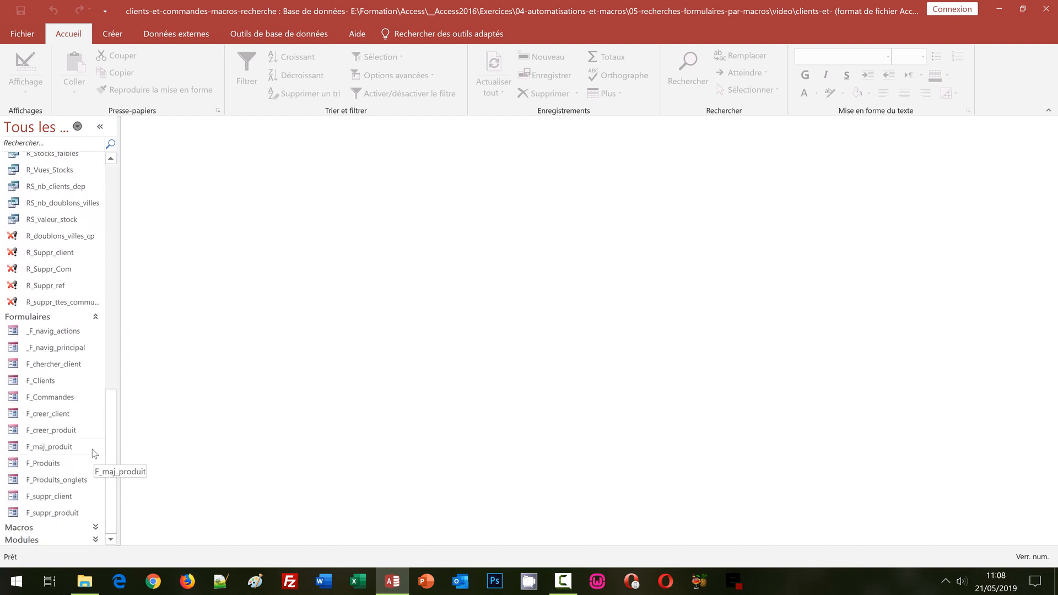
pyautogui.rightClick(50, 366)
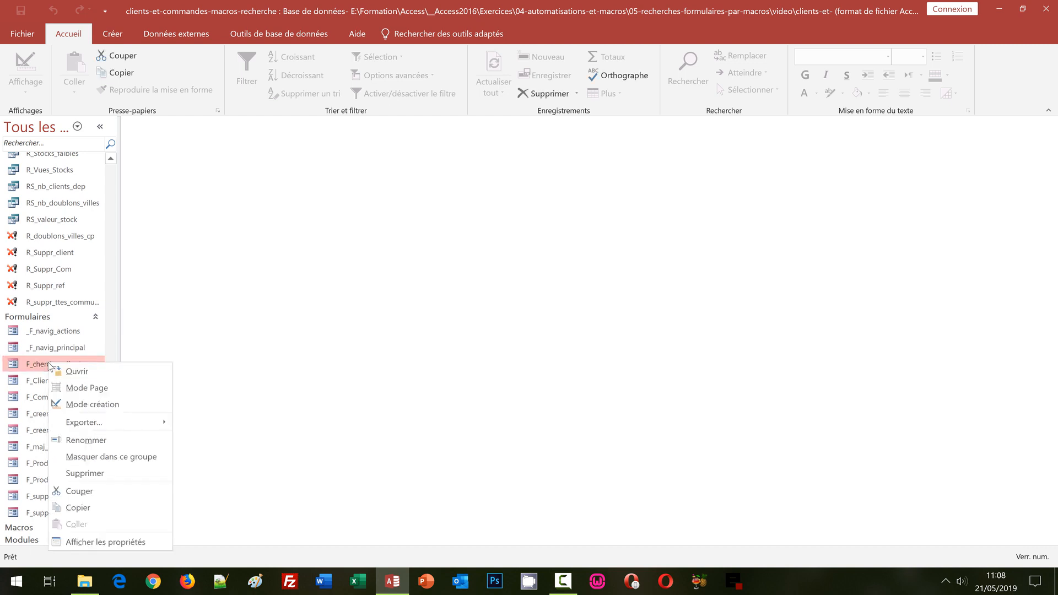
pyautogui.click(92, 404)
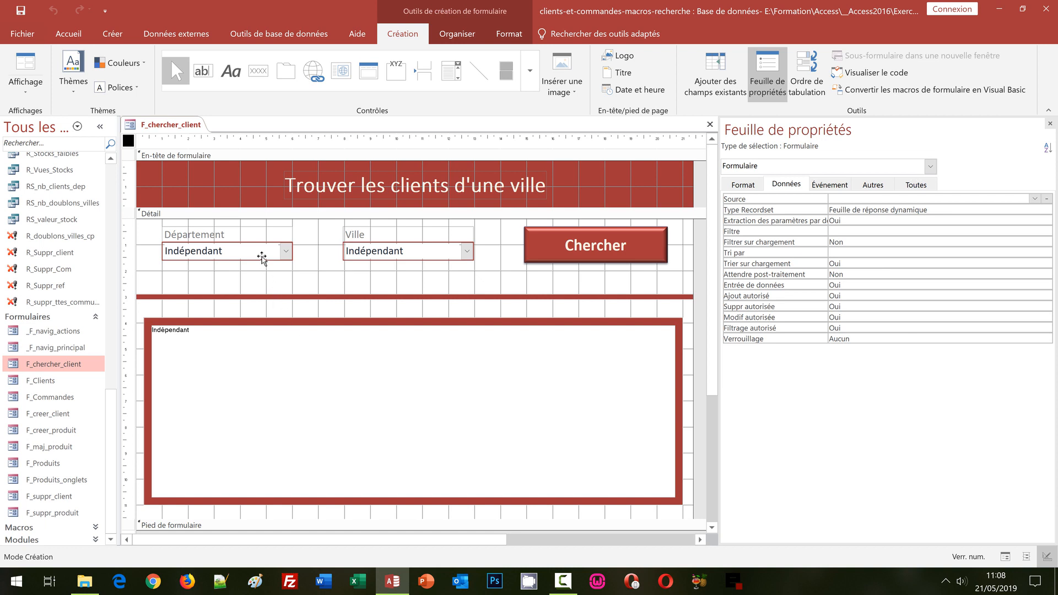
pyautogui.click(262, 257)
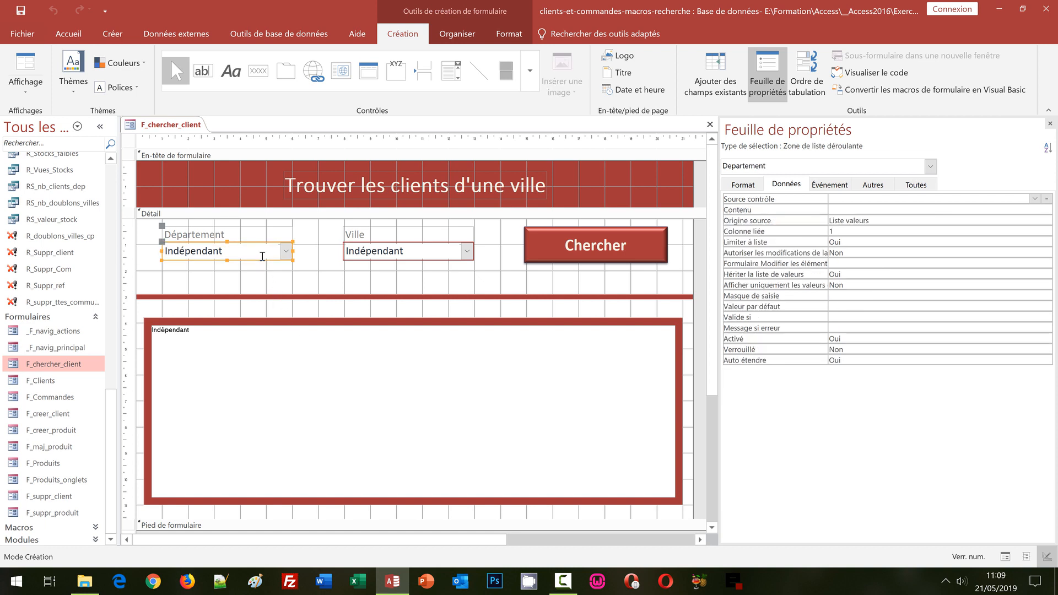
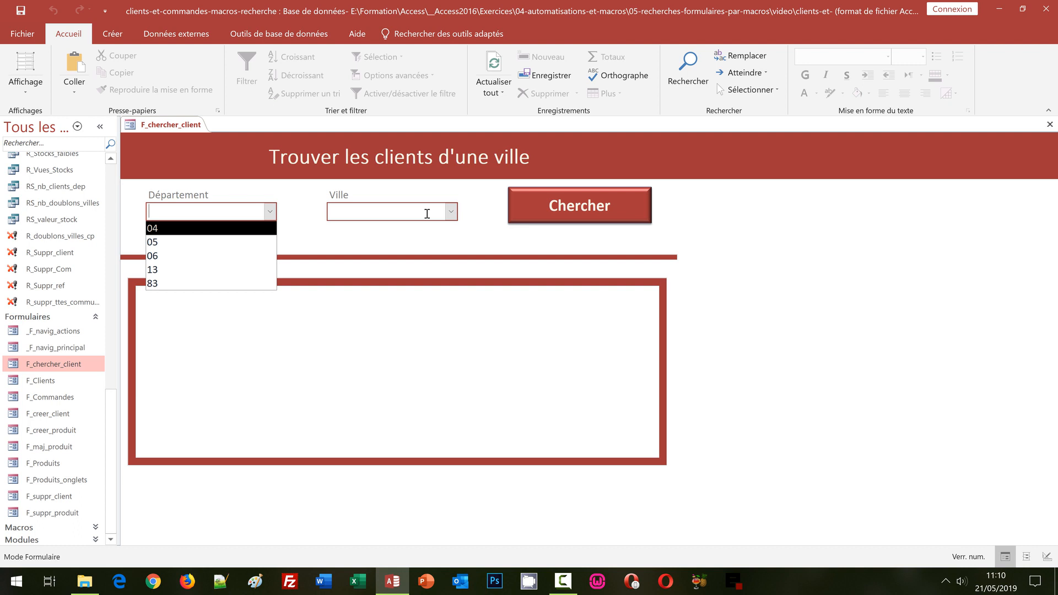
# Step: Close the F_chercher_client form and create a new query in design mode based on the Clients table
pyautogui.click(1048, 125)
pyautogui.click(1049, 125)
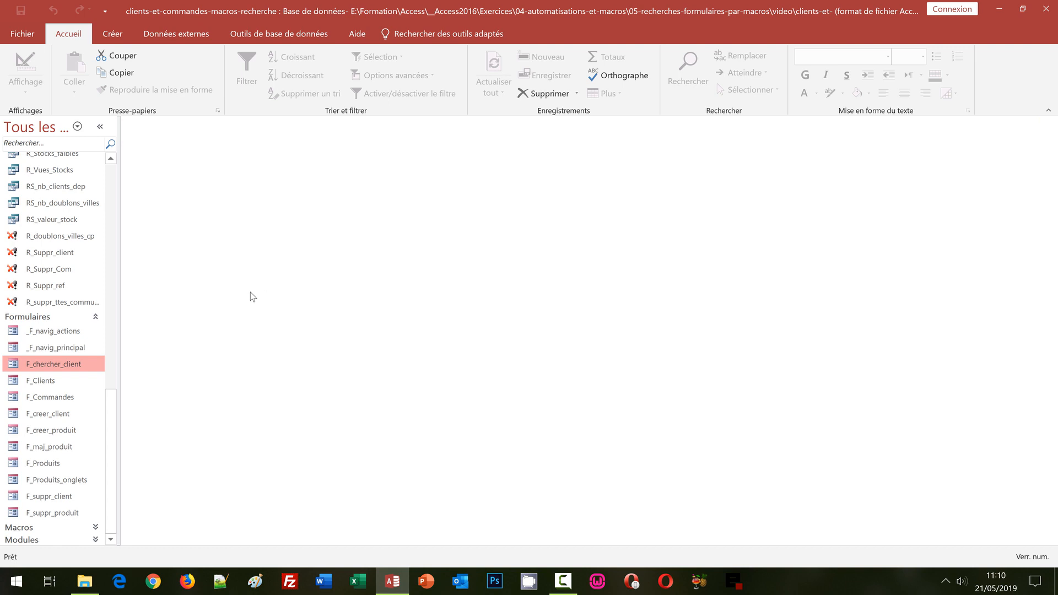
pyautogui.click(116, 38)
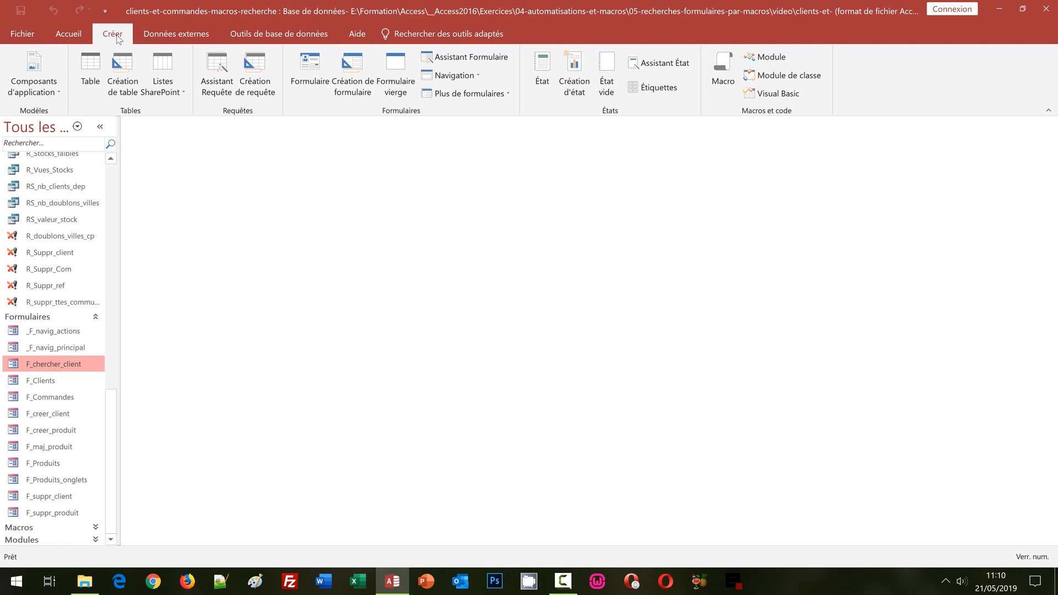
pyautogui.click(262, 95)
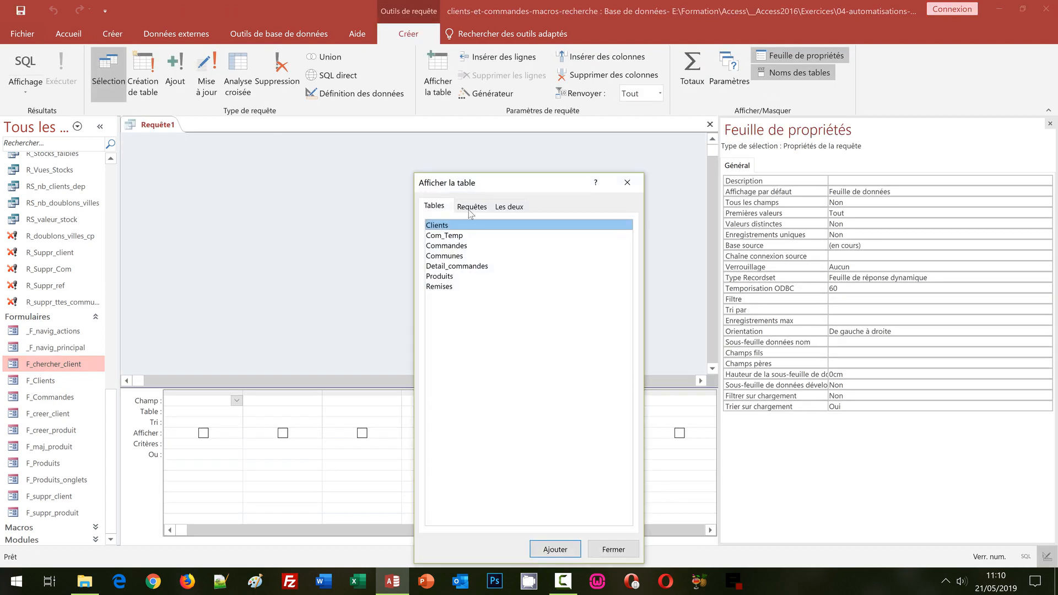
pyautogui.moveTo(485, 183); pyautogui.dragTo(330, 120)
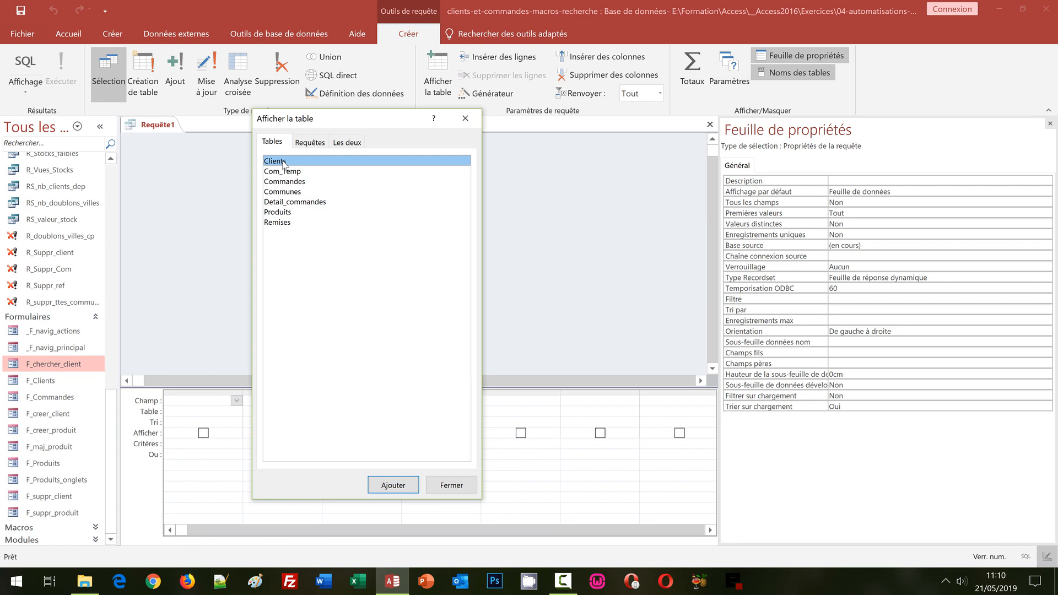
pyautogui.click(382, 487)
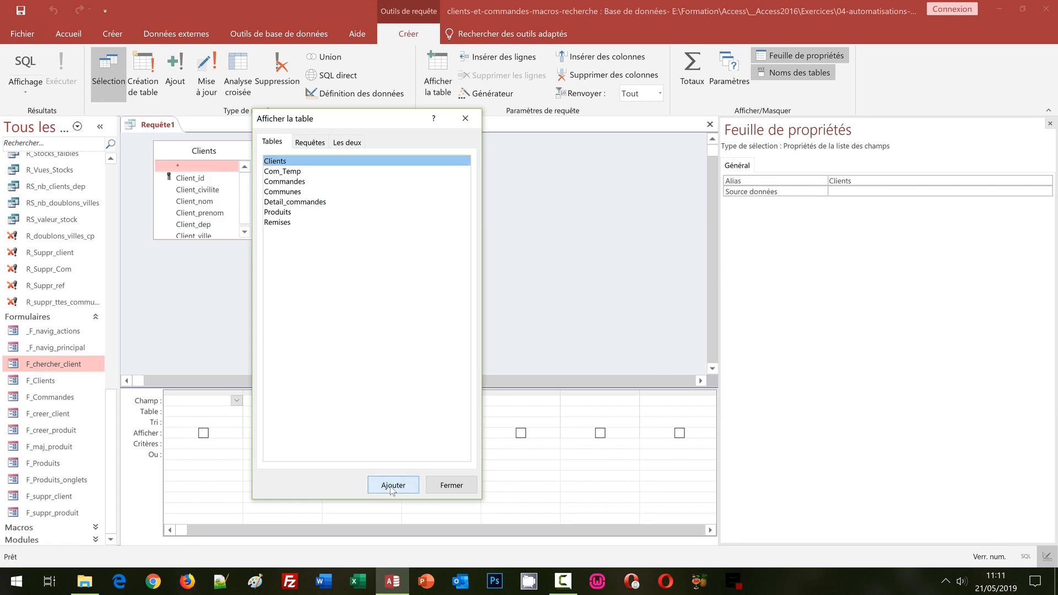
pyautogui.click(452, 485)
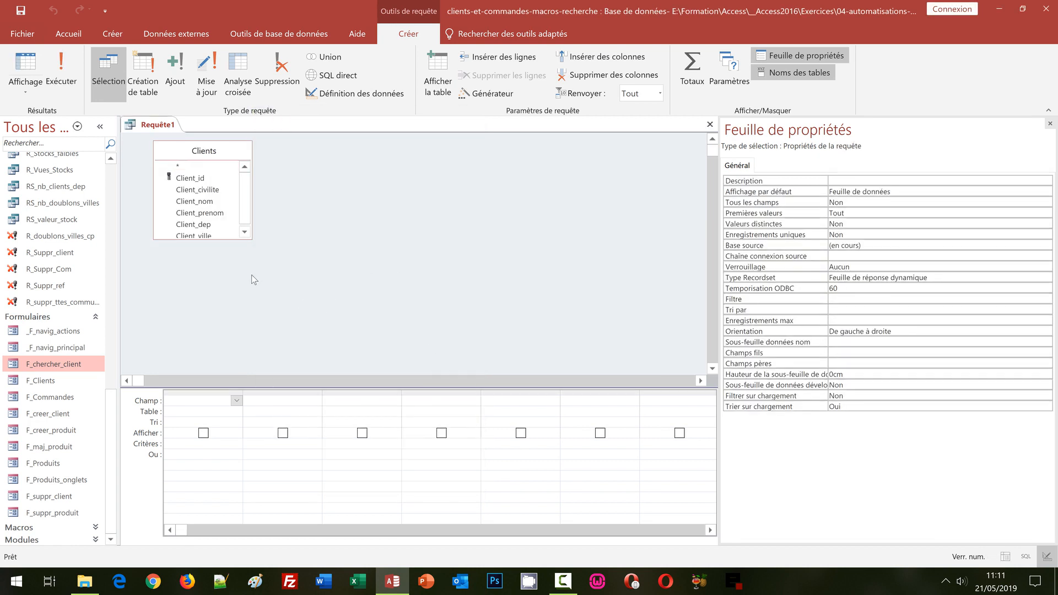
# Step: Enlarge and reposition the Clients table box, and add the Client_ville and Client_dep fields to the query grid
pyautogui.moveTo(231, 238); pyautogui.dragTo(230, 270)
pyautogui.moveTo(212, 152); pyautogui.dragTo(209, 210)
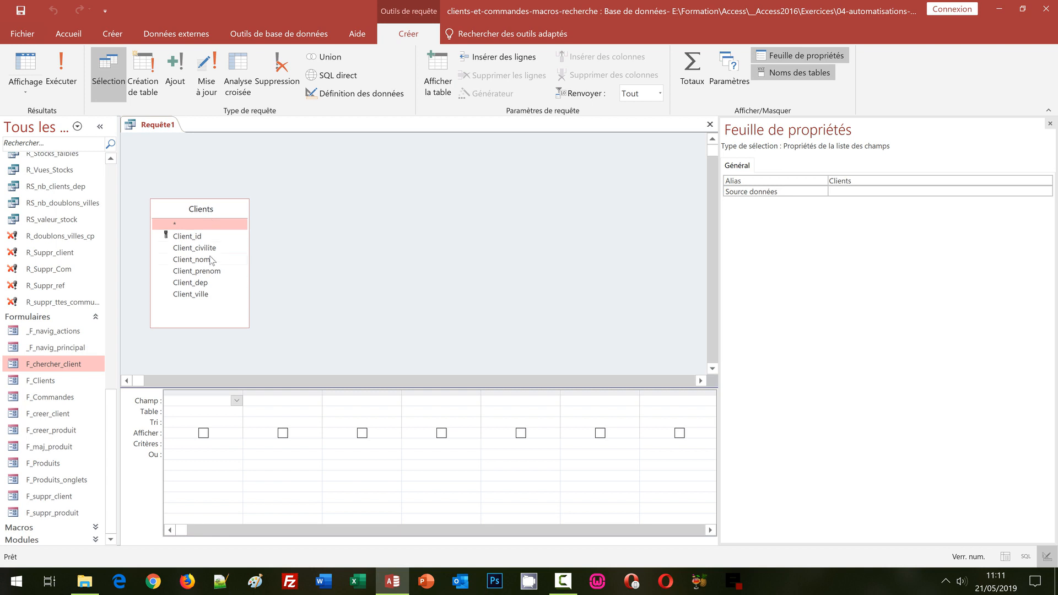
pyautogui.click(199, 295)
pyautogui.moveTo(200, 297); pyautogui.dragTo(213, 405)
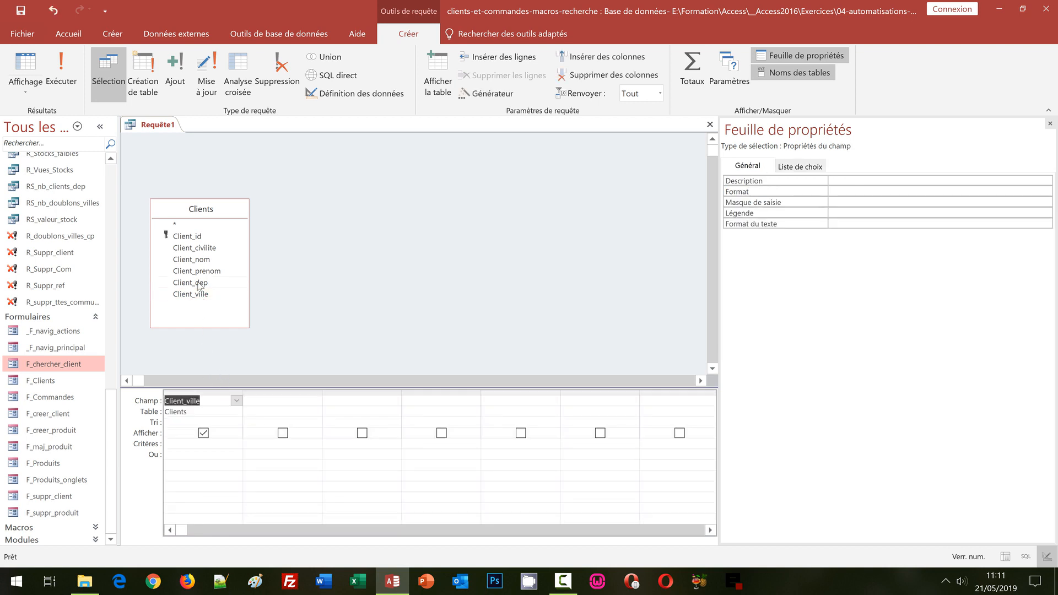
pyautogui.doubleClick(199, 282)
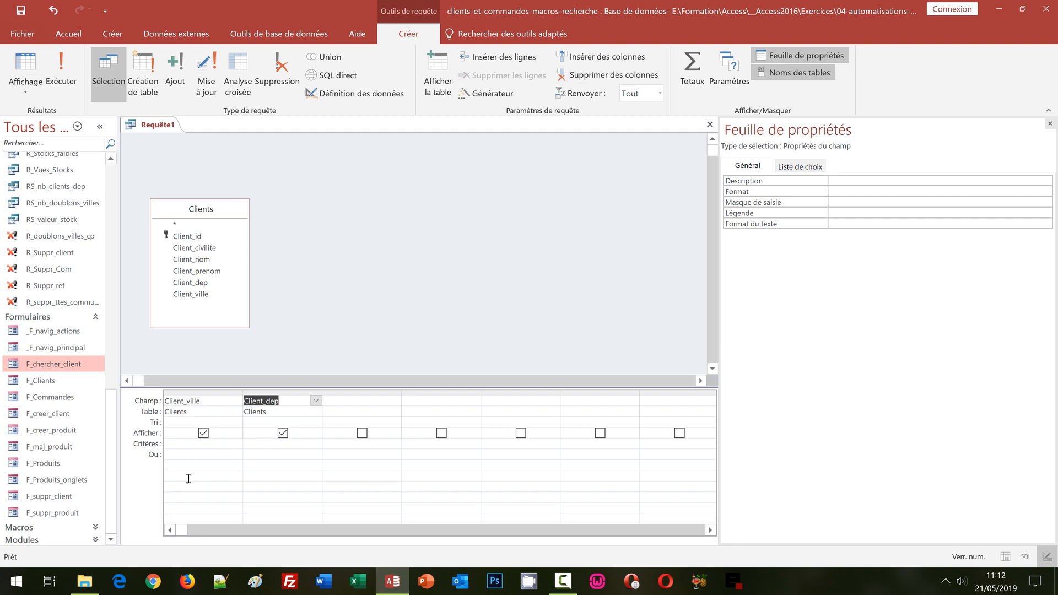
# Step: Switch to File Explorer, open expression-de-correspondance.txt in the video folder and copy its entire content
pyautogui.click(85, 582)
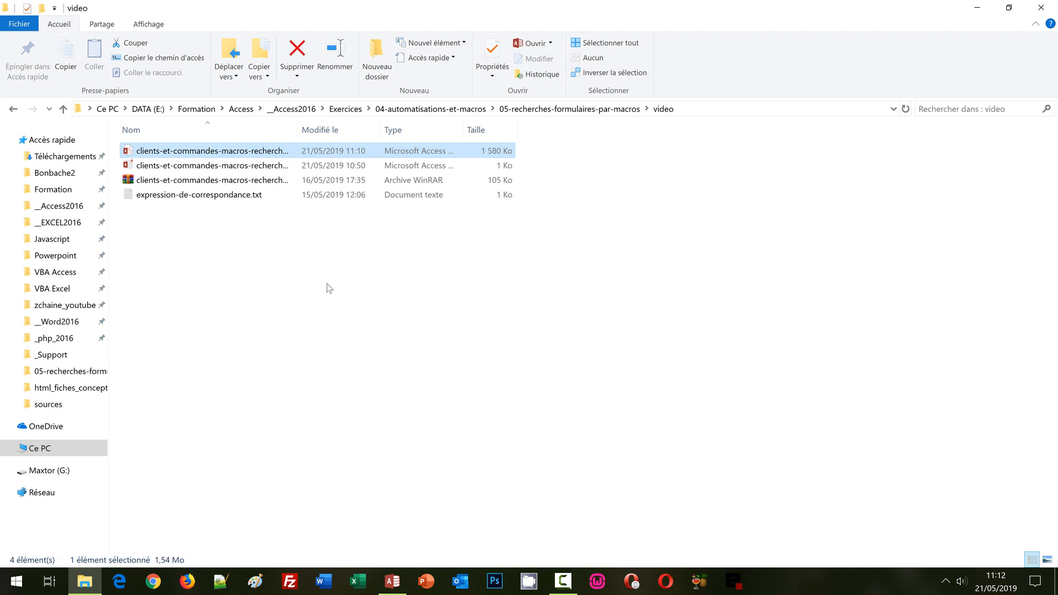
pyautogui.doubleClick(254, 195)
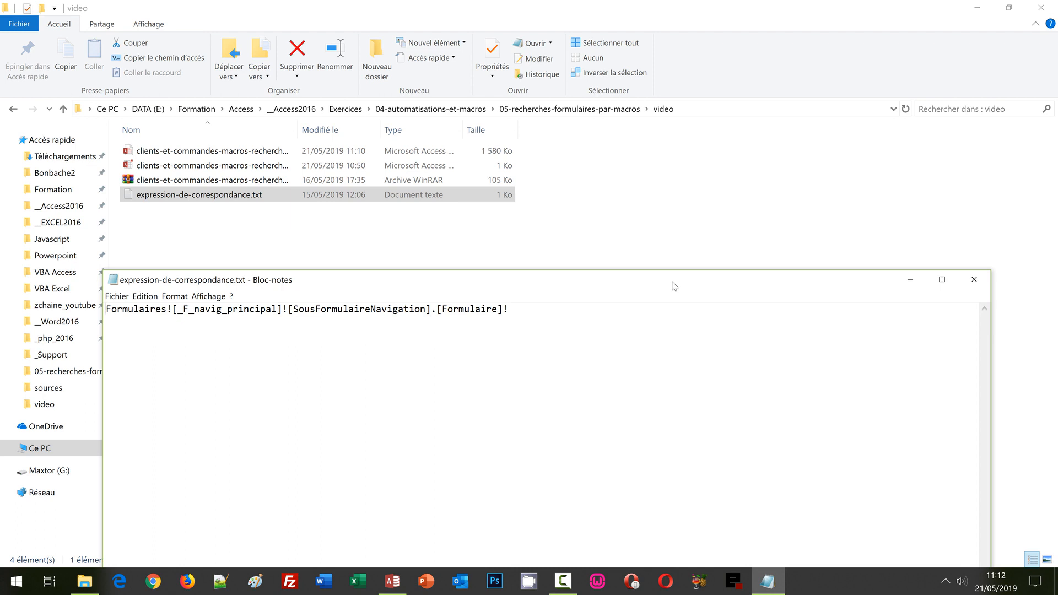
pyautogui.hotkey('ctrl', 'a')
pyautogui.hotkey('ctrl', 'c')
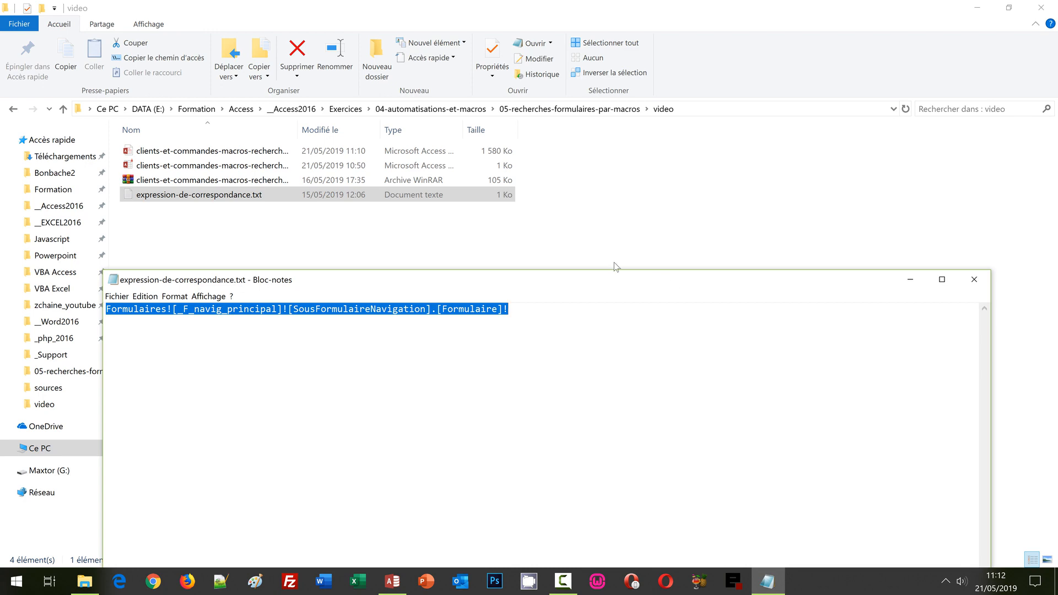
# Step: Back in Access, use the expression builder to set Client_dep's criterion to Comme Formulaires![_F_navig_principal]![SousFormulaireNavigation].[Formulaire]![Departement] & "*"
pyautogui.click(392, 582)
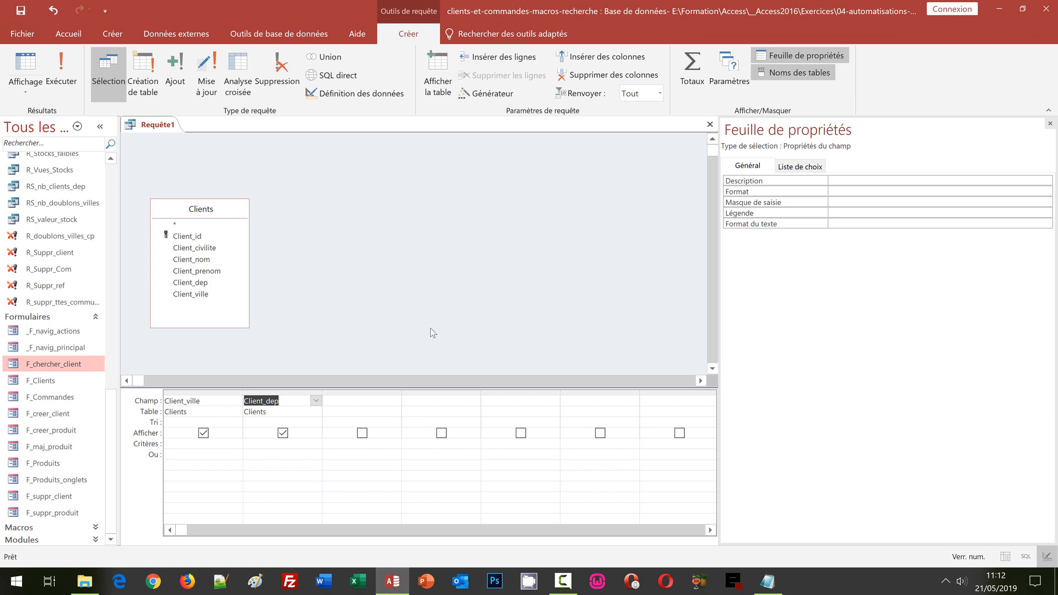
pyautogui.click(257, 443)
pyautogui.rightClick(258, 443)
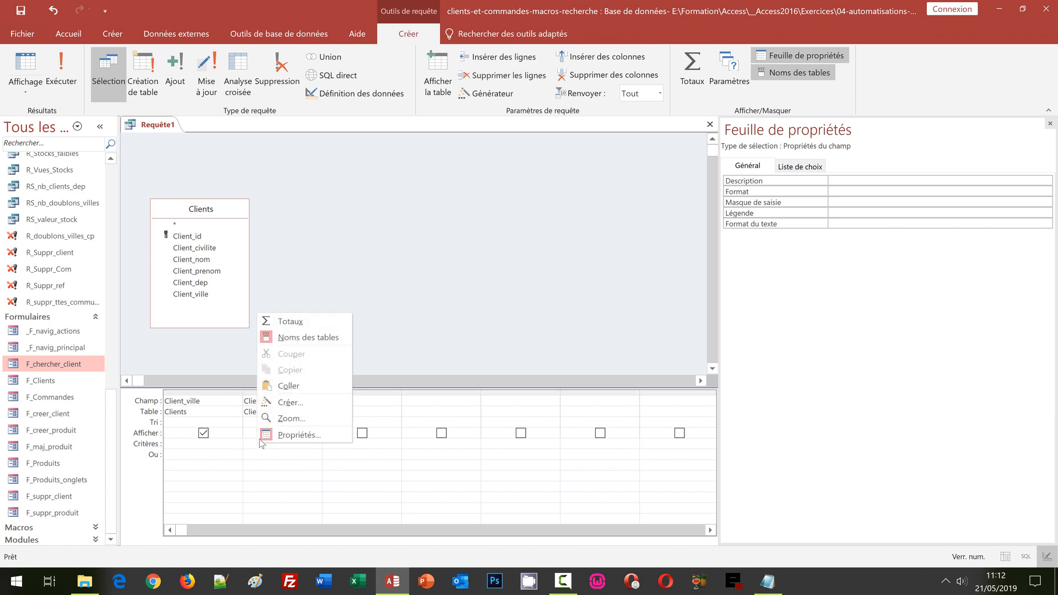
pyautogui.click(279, 405)
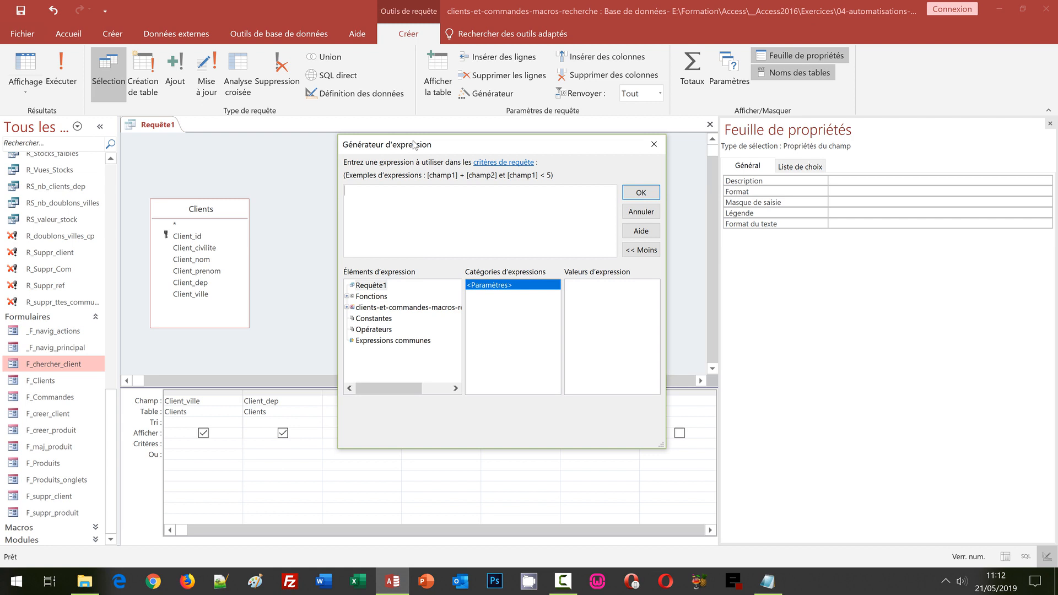
pyautogui.write('Comme')
pyautogui.hotkey('ctrl', 'v')
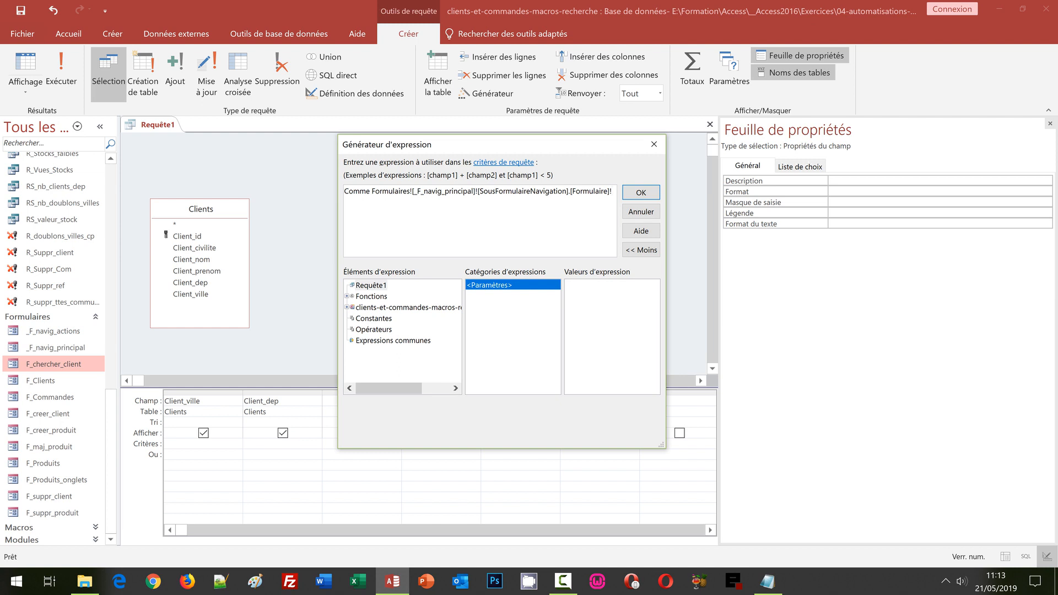
pyautogui.write('[Departement')
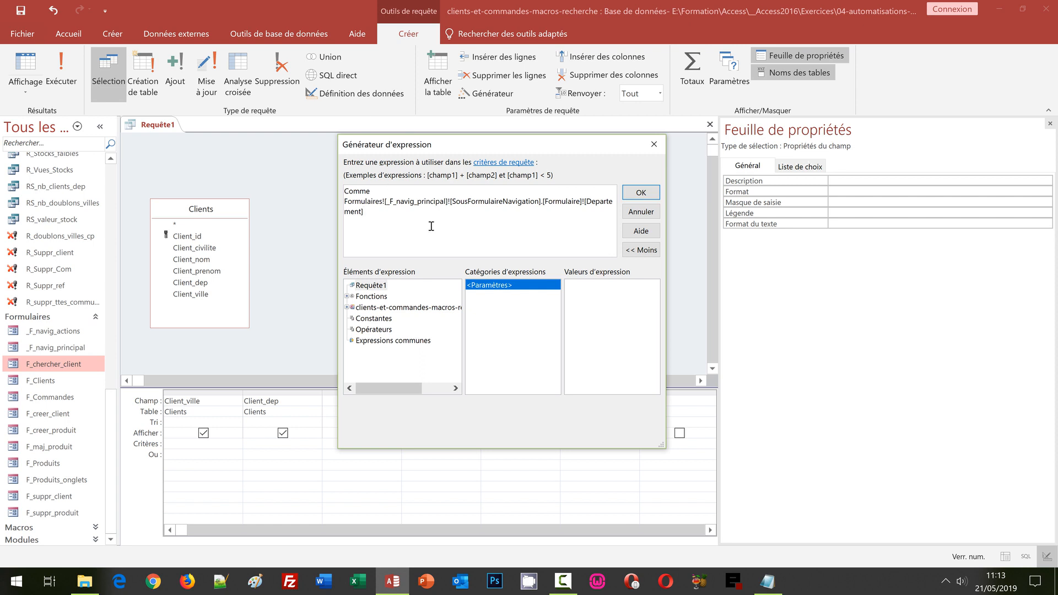
pyautogui.write('&"*"')
pyautogui.click(641, 194)
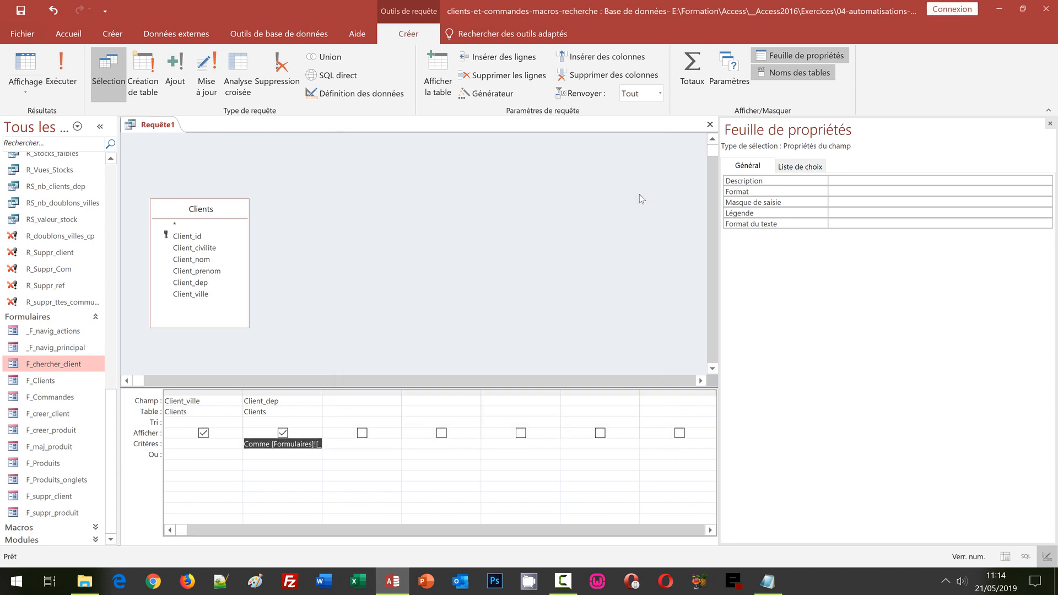
# Step: Set the sort order of the Client_ville field to Croissant
pyautogui.click(639, 194)
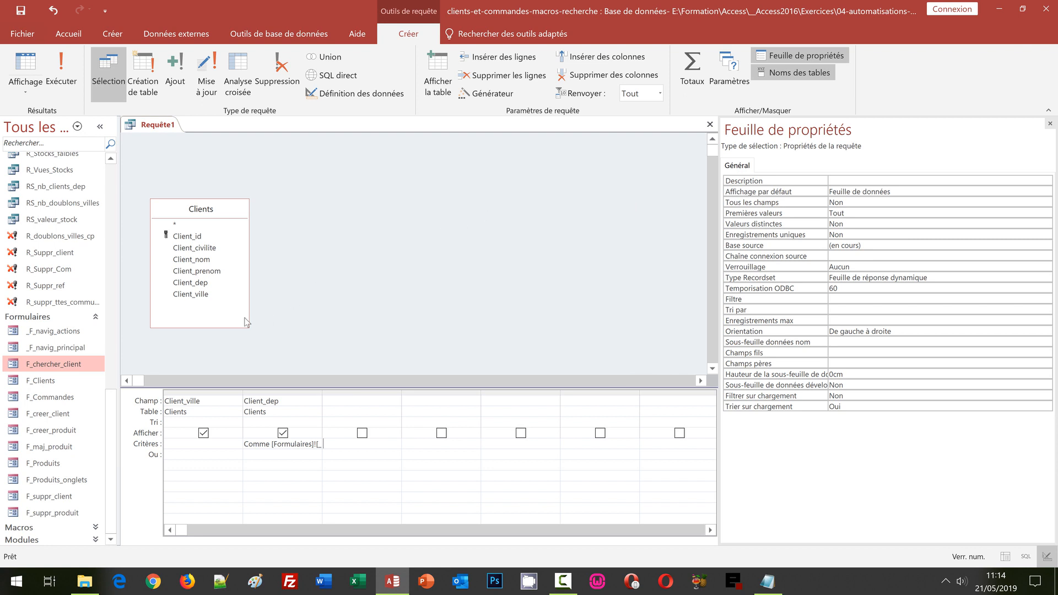
pyautogui.doubleClick(173, 422)
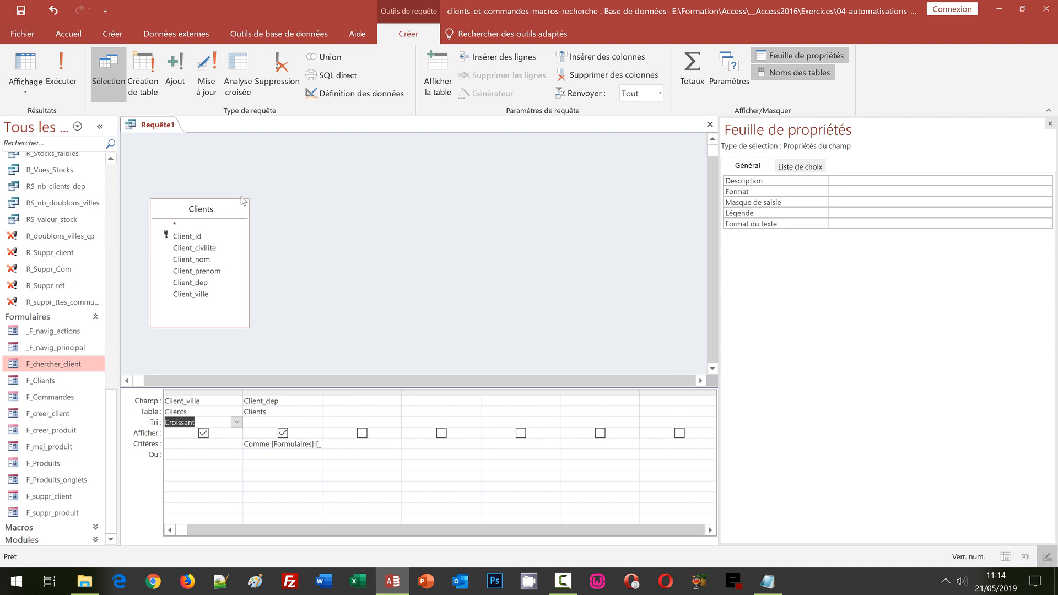
# Step: Switch the query to SQL view and add the DISTINCT keyword right after SELECT
pyautogui.click(26, 94)
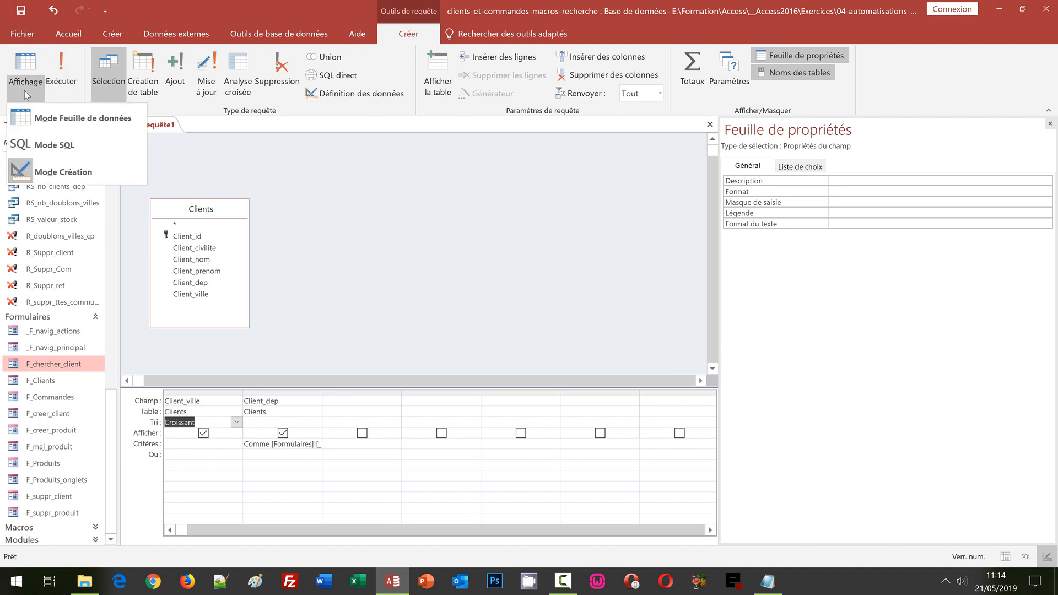
pyautogui.click(48, 144)
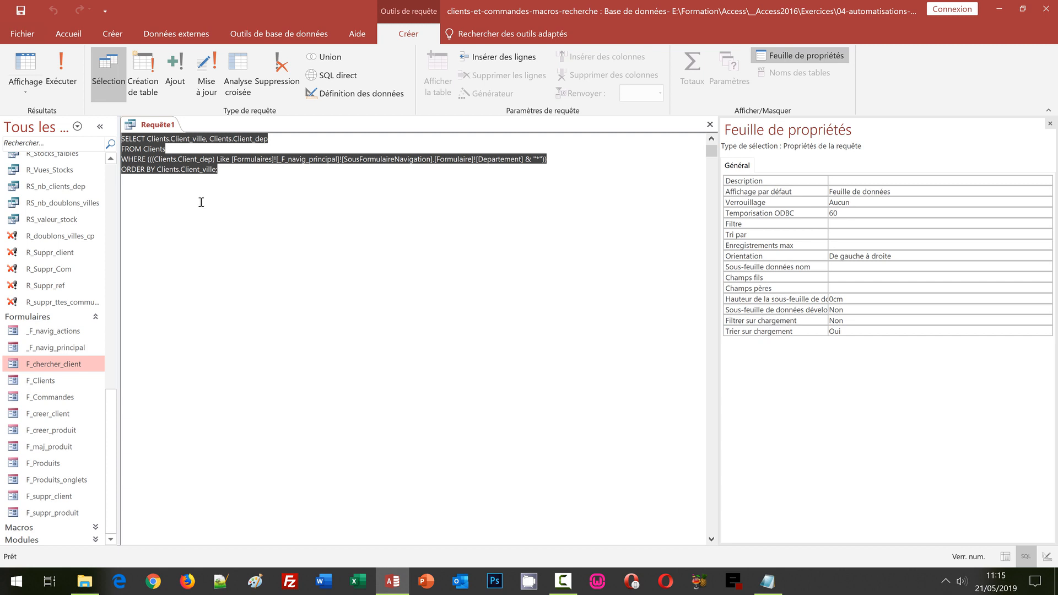
pyautogui.doubleClick(161, 139)
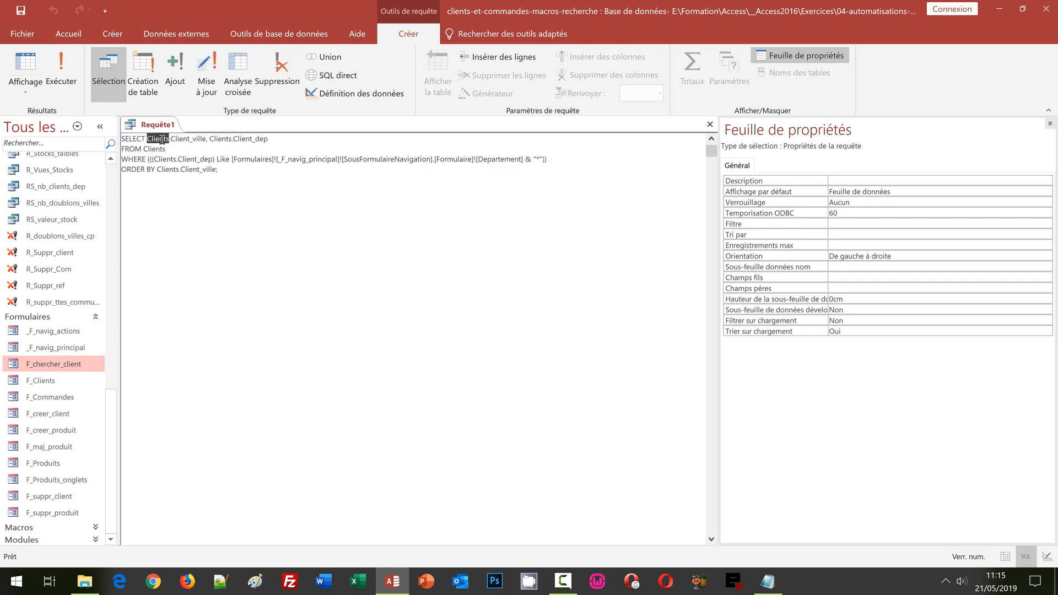
pyautogui.click(223, 159)
pyautogui.doubleClick(223, 159)
pyautogui.click(145, 139)
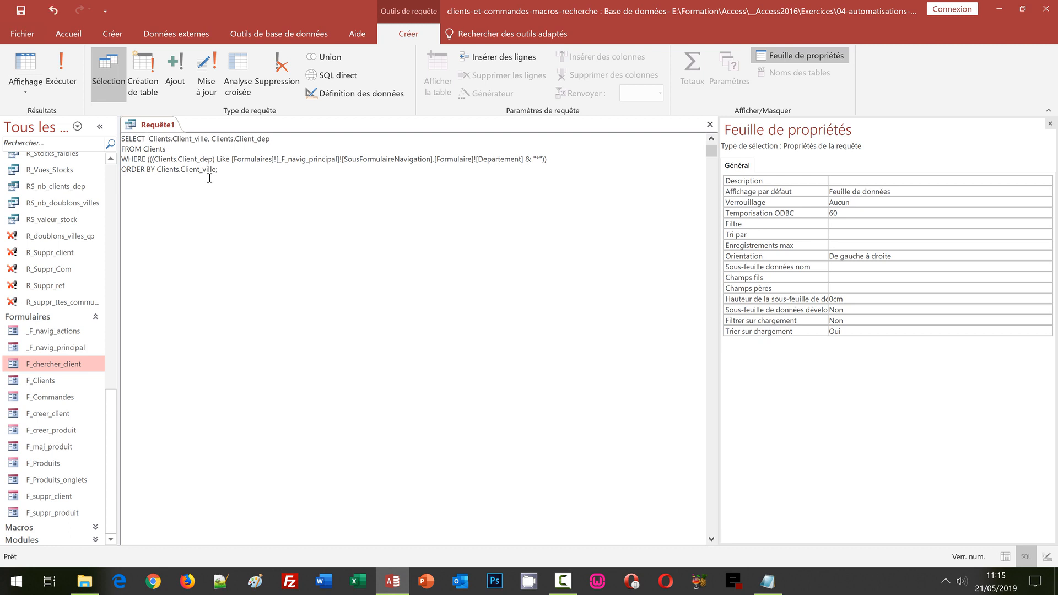
pyautogui.press('capslock')
pyautogui.write('DISTINCT')
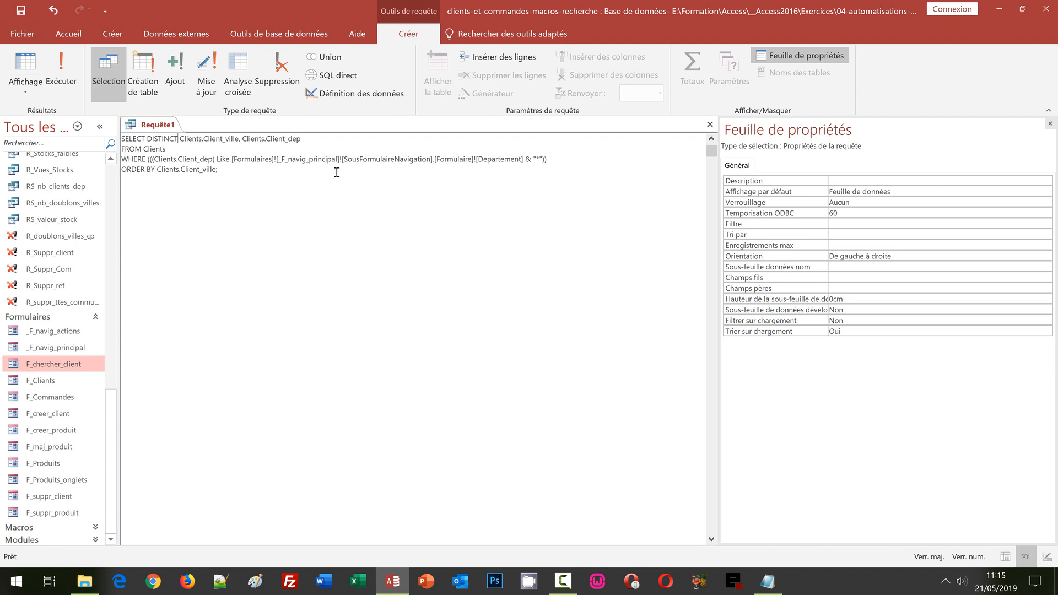
# Step: Save the query as R_Villes_Dep and close it
pyautogui.hotkey('ctrl', 's')
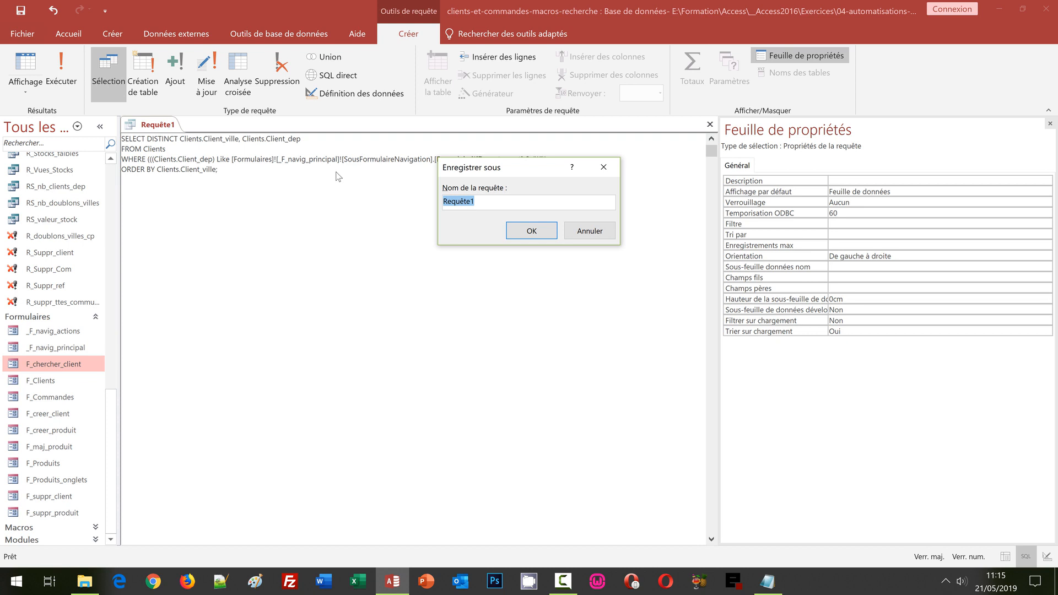
pyautogui.write('r8vl')
pyautogui.press('BackSpace')
pyautogui.press('BackSpace')
pyautogui.press('BackSpace')
pyautogui.press('BackSpace')
pyautogui.press('capslock')
pyautogui.write('R_Villes_Dep')
pyautogui.click(531, 230)
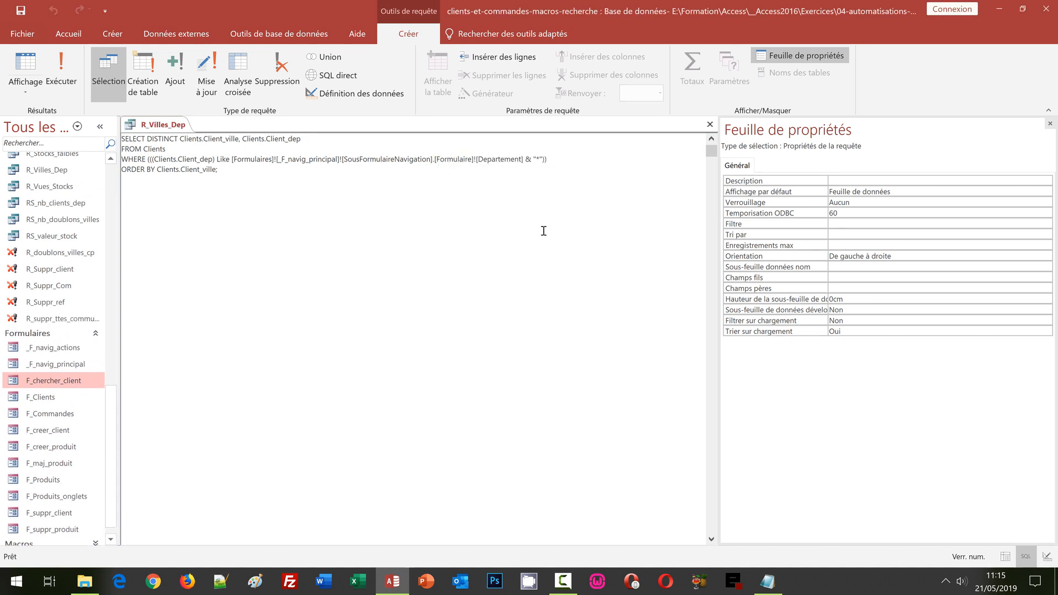
pyautogui.click(709, 124)
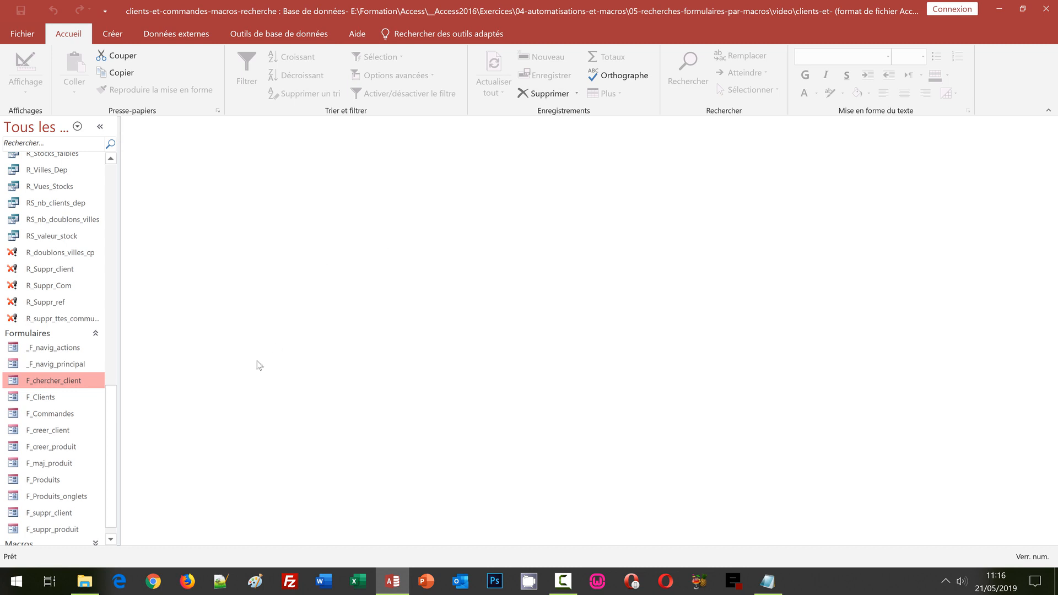
# Step: Open the F_chercher_client form in design view and add DoCmd.Requery to the Departement list's Departement_Change procedure
pyautogui.rightClick(65, 383)
pyautogui.click(135, 236)
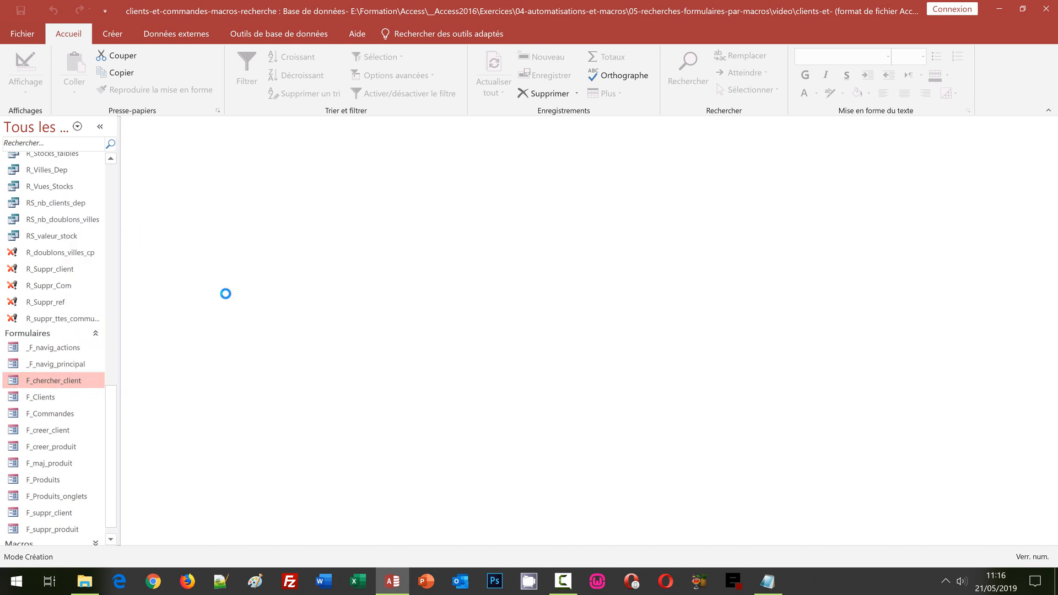
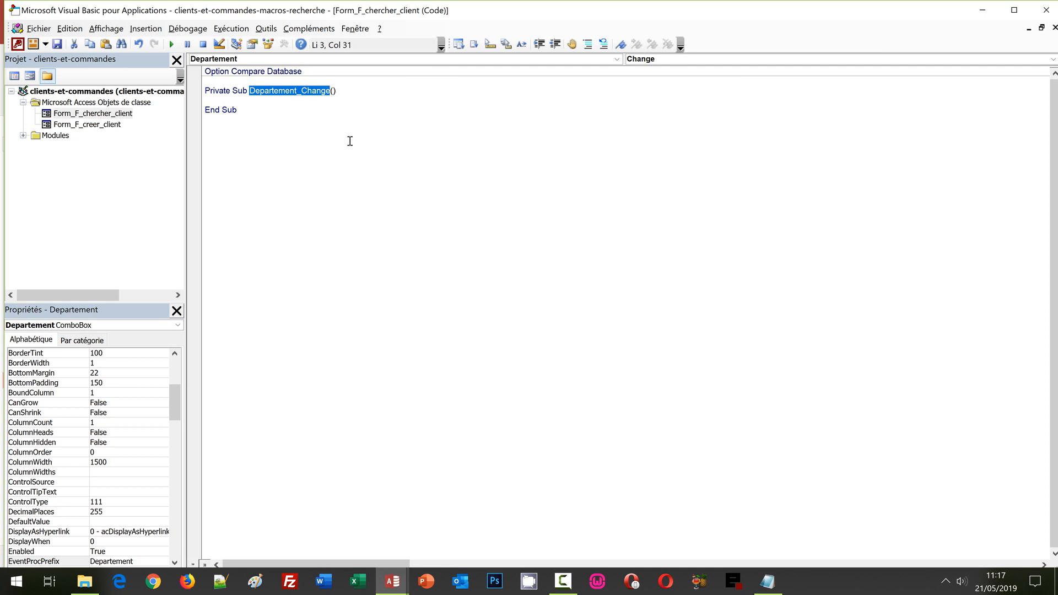
pyautogui.click(312, 103)
pyautogui.press('Return')
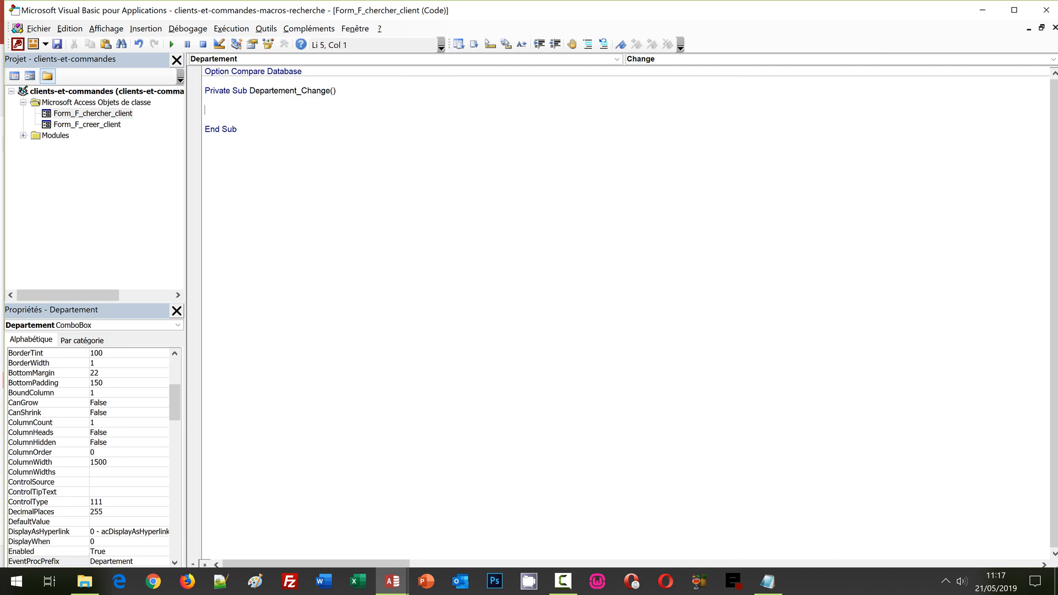
pyautogui.write('DoCmd.')
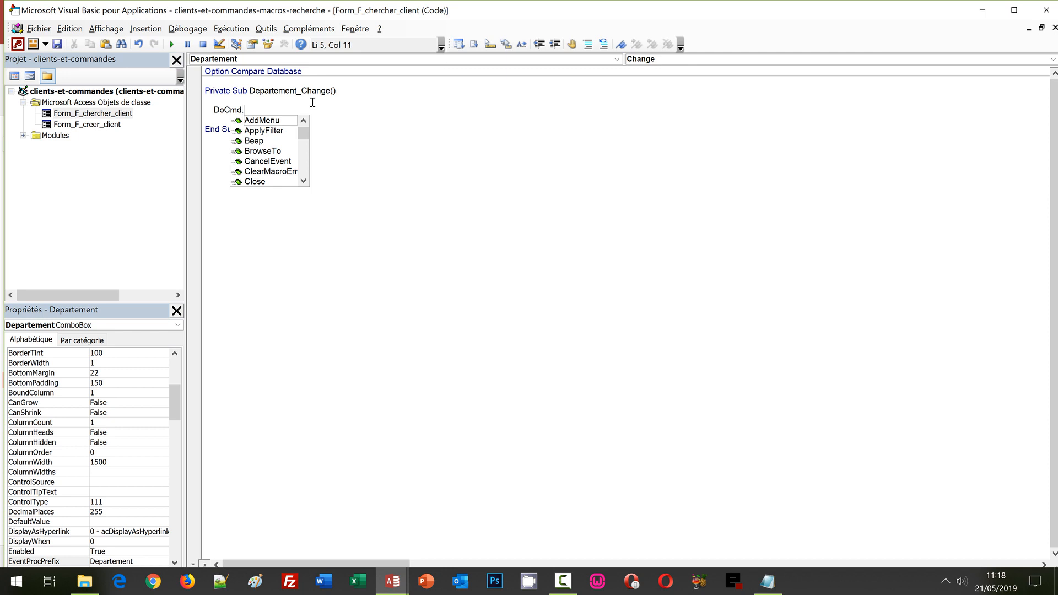
pyautogui.write('reque')
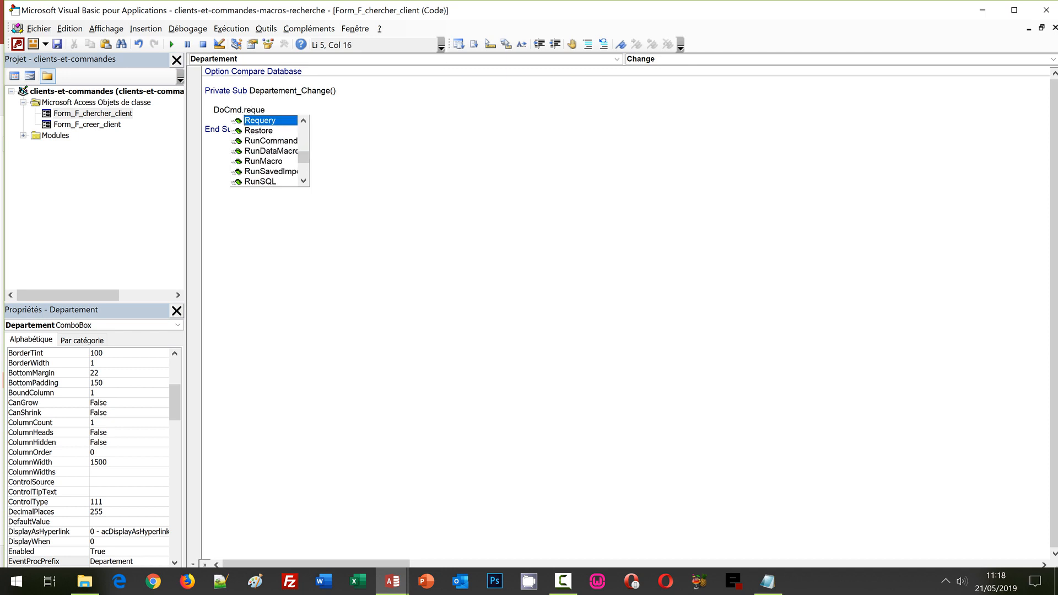
pyautogui.press('Return')
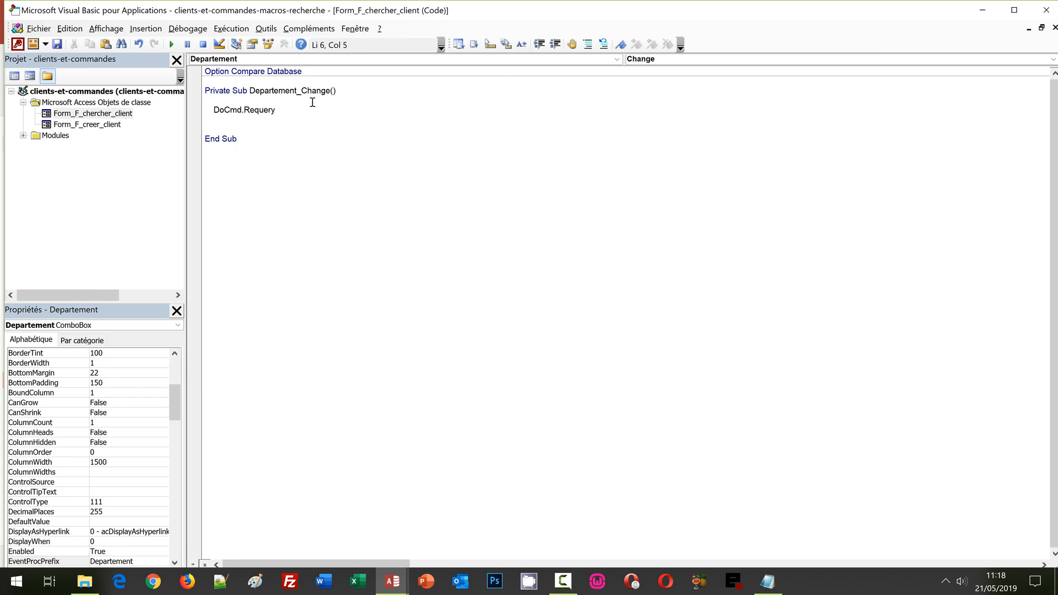
pyautogui.hotkey('shift', 'Home')
pyautogui.press('BackSpace')
pyautogui.press('BackSpace')
# Step: Copy the DoCmd.Requery line and create a code procedure for the Ville list's Sur changement event in the form
pyautogui.hotkey('shift', 'Home')
pyautogui.hotkey('ctrl', 'c')
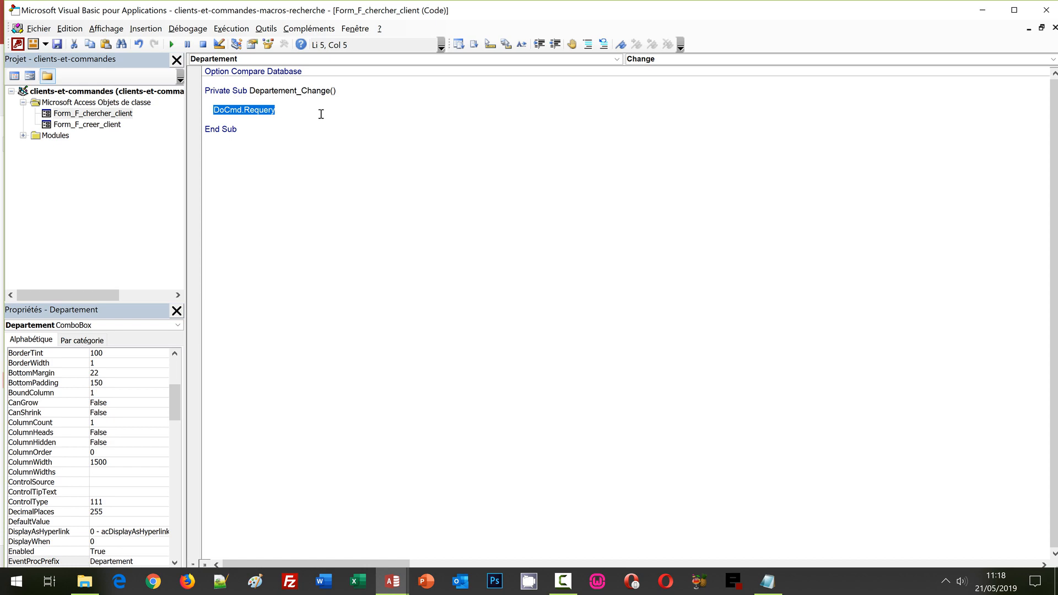
pyautogui.moveTo(395, 576)
pyautogui.click(356, 547)
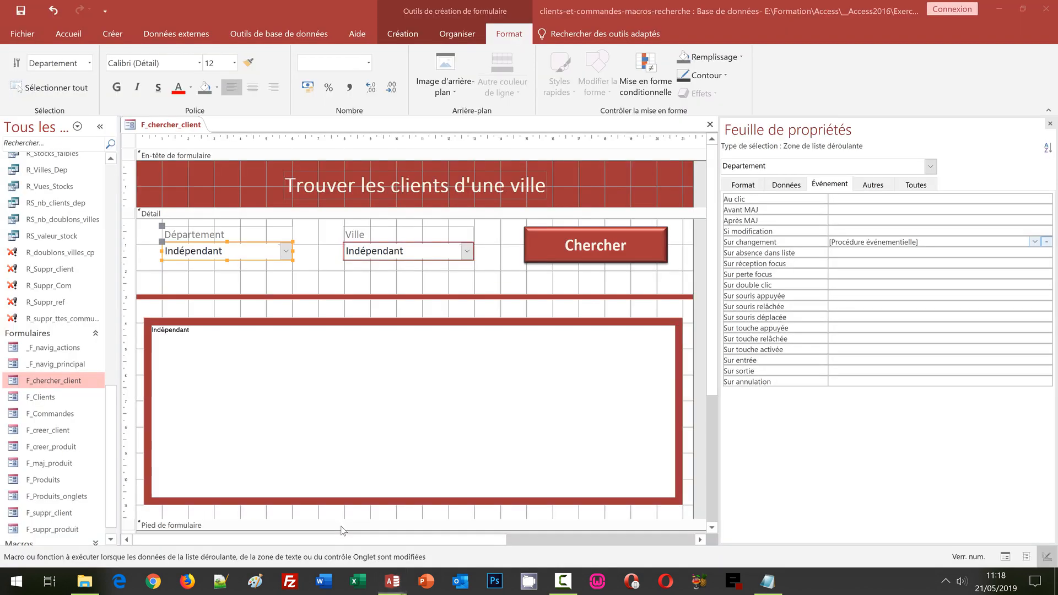
pyautogui.click(380, 249)
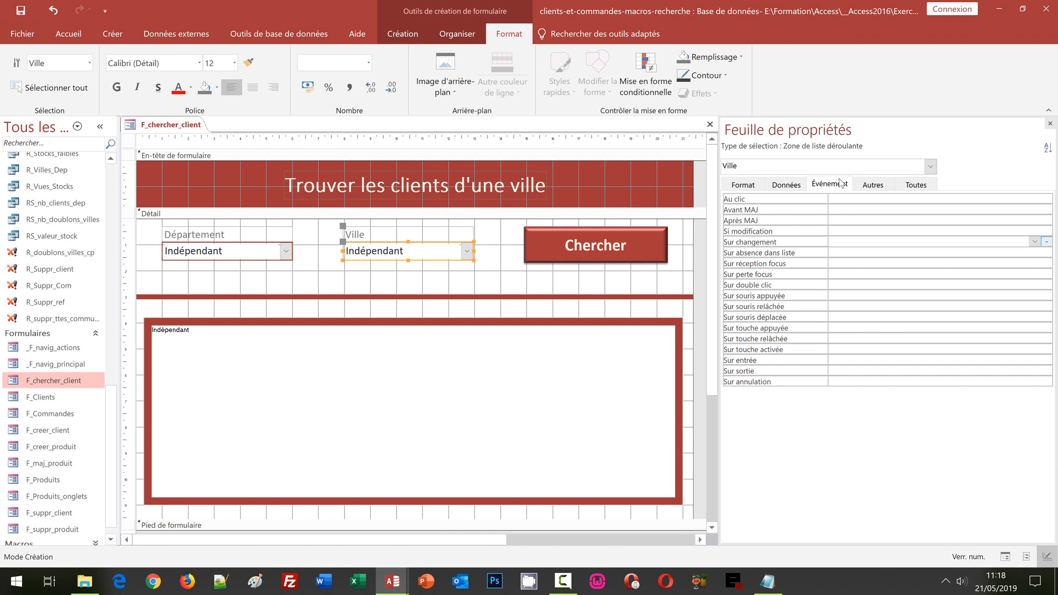
pyautogui.click(846, 242)
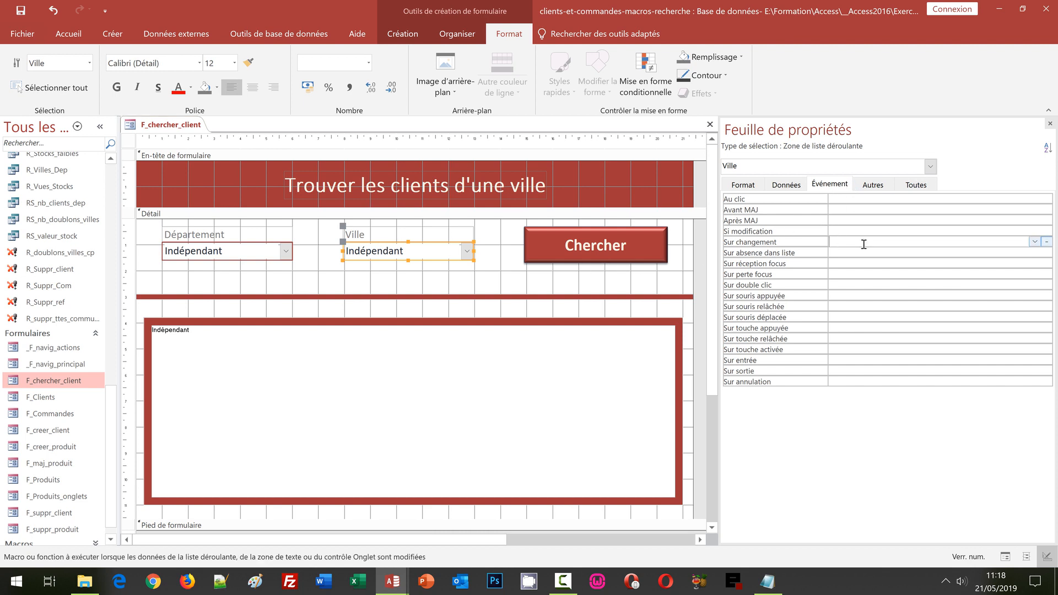
pyautogui.click(1046, 241)
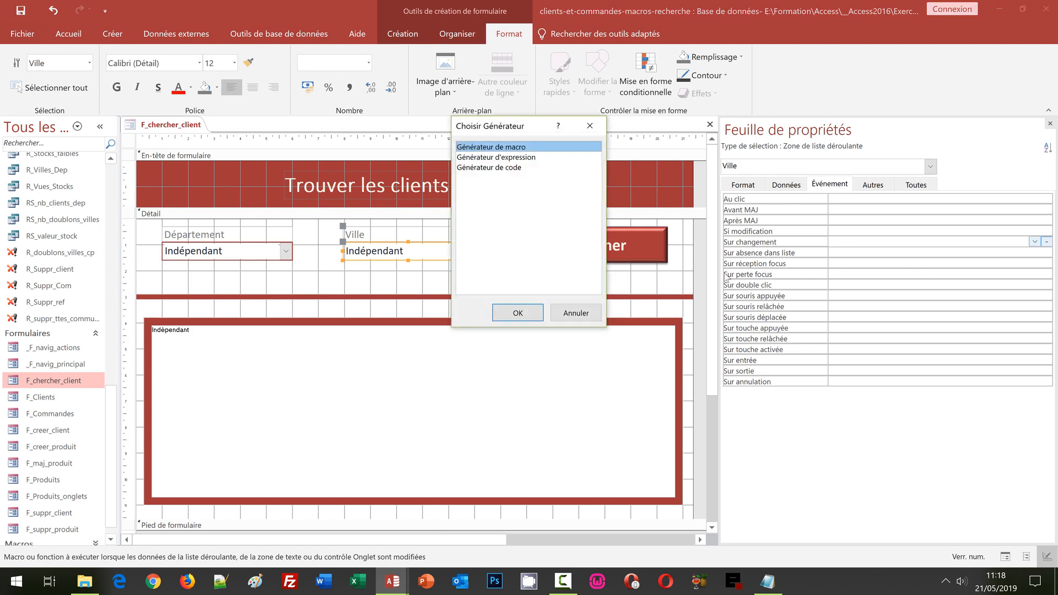
pyautogui.click(511, 167)
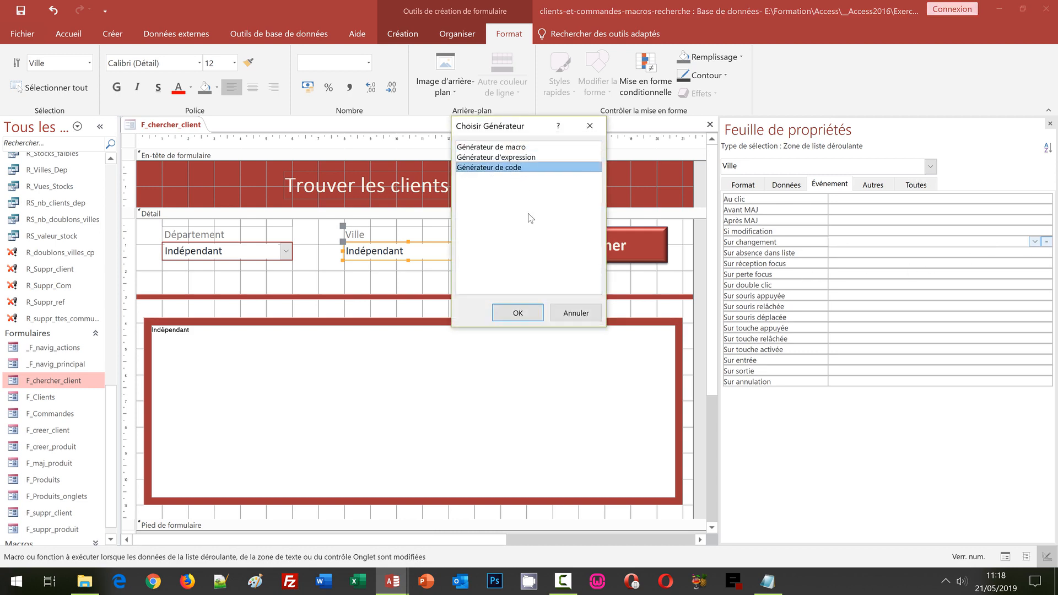
pyautogui.click(518, 313)
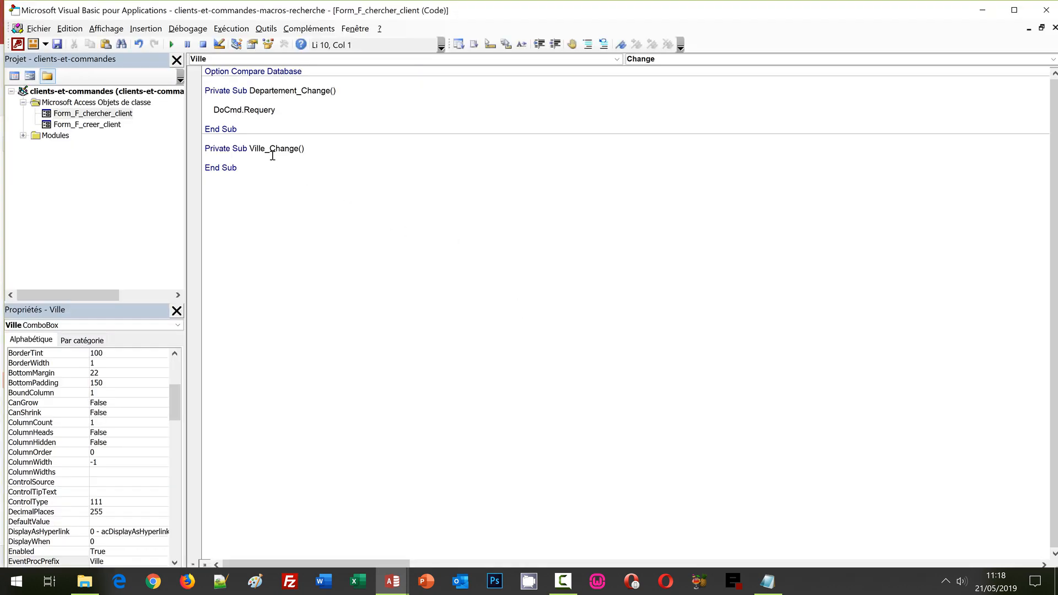
# Step: Paste the copied DoCmd.Requery line into the body of the Ville_Change procedure
pyautogui.press('Return')
pyautogui.click(265, 149)
pyautogui.doubleClick(265, 148)
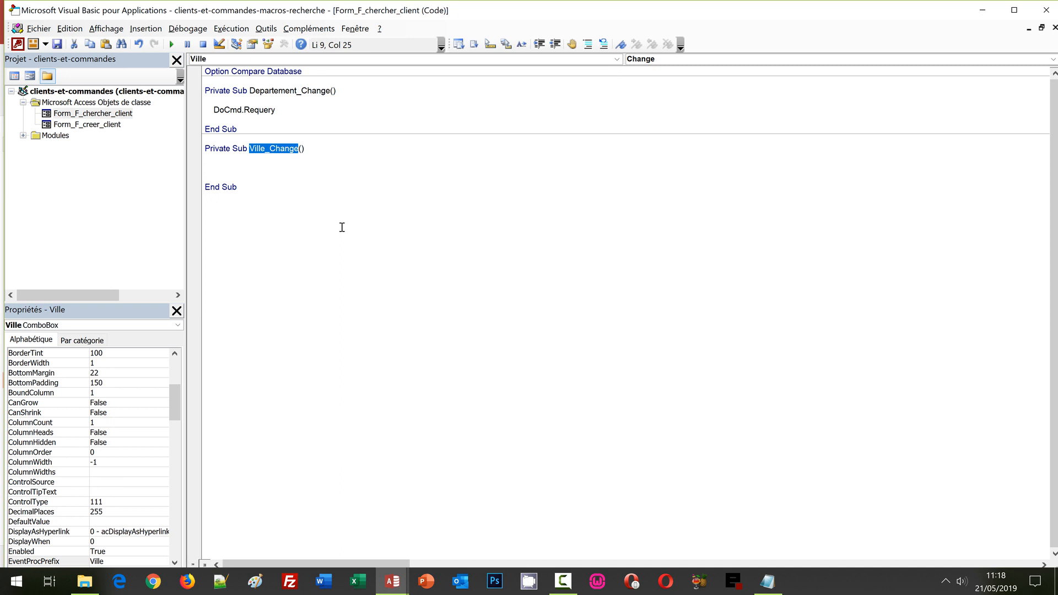
pyautogui.click(266, 168)
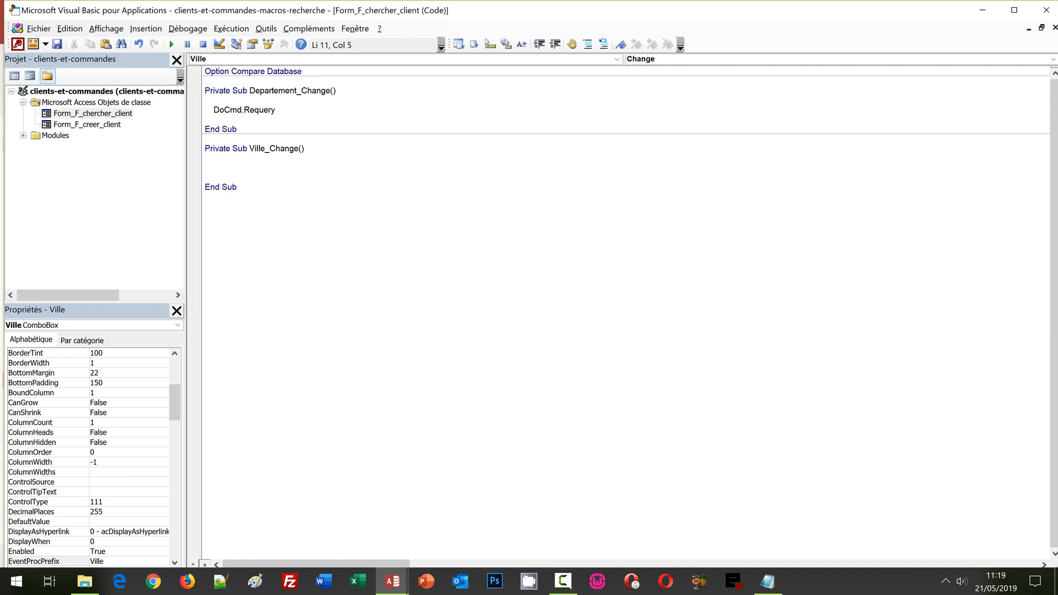
pyautogui.hotkey('ctrl', 'v')
# Step: Return to the Access form window, then save and close the F_chercher_client form
pyautogui.moveTo(392, 581)
pyautogui.click(331, 547)
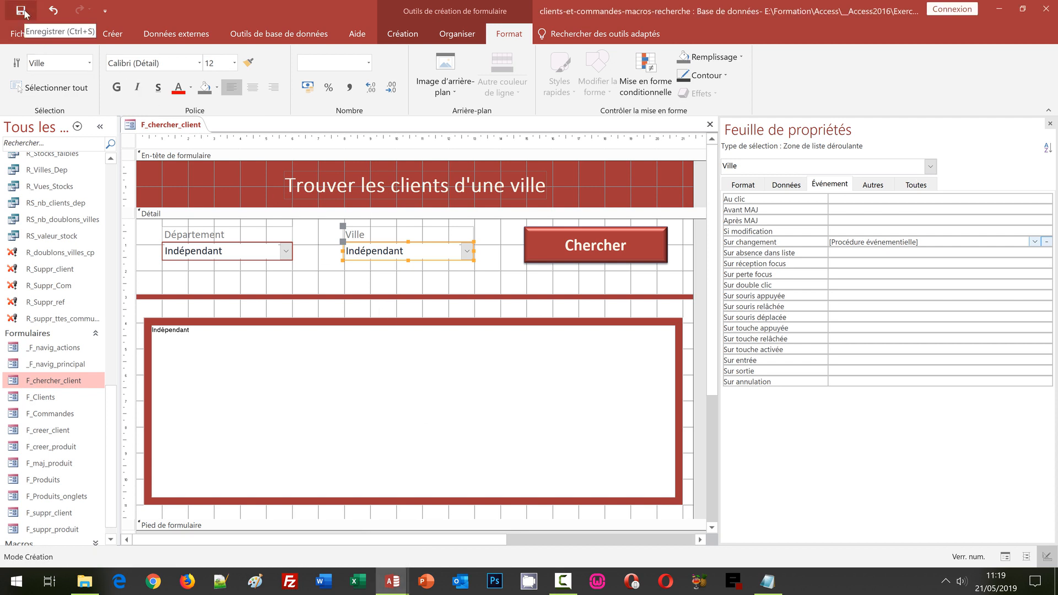
pyautogui.click(297, 279)
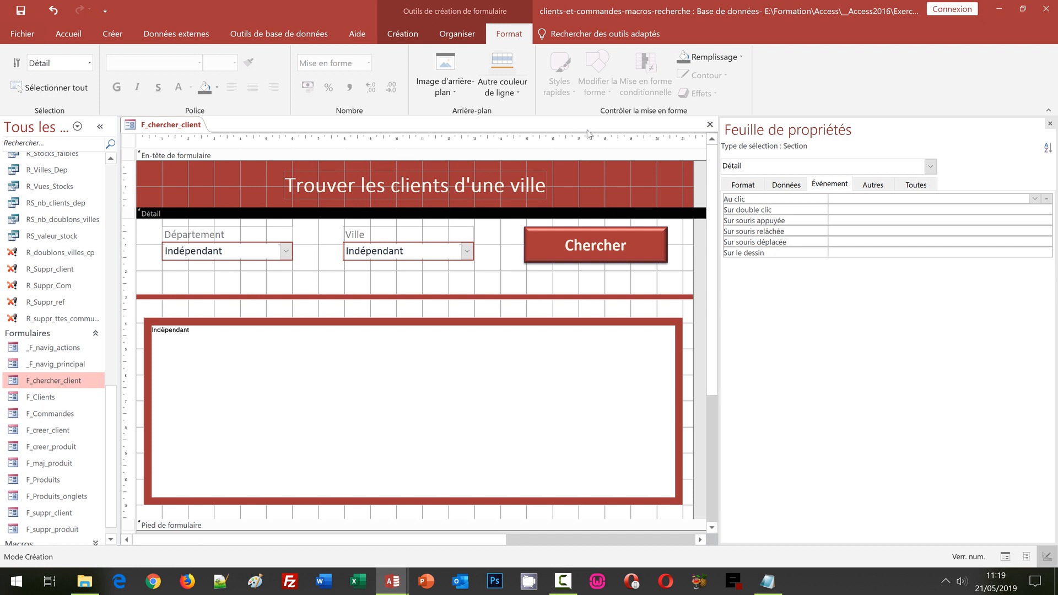
pyautogui.click(712, 120)
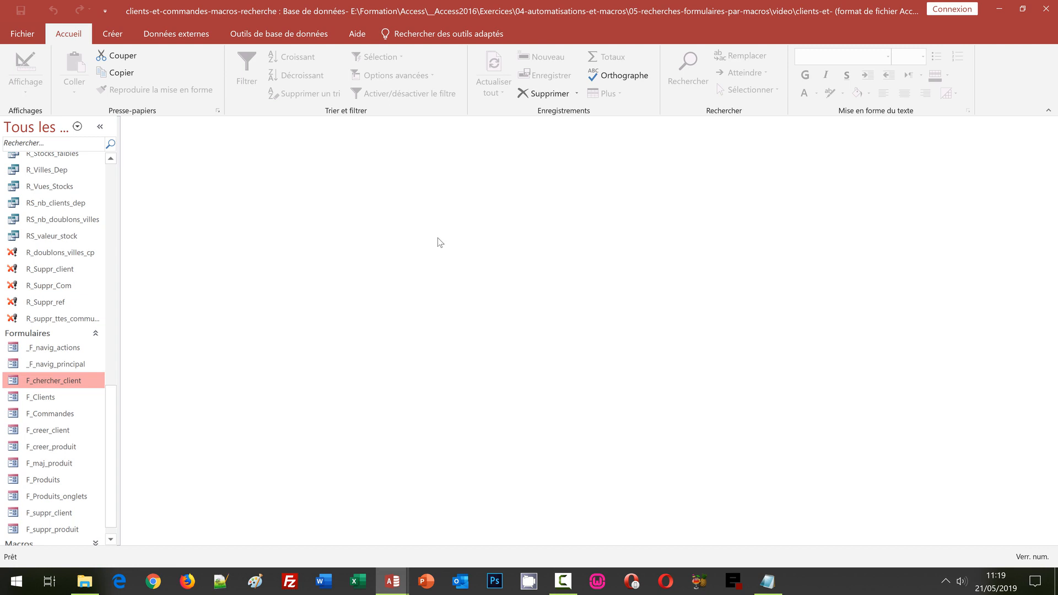
# Step: Open _F_navig_principal on the Chercher un client page, choose department 05 and check the cities offered in the Ville list
pyautogui.doubleClick(41, 364)
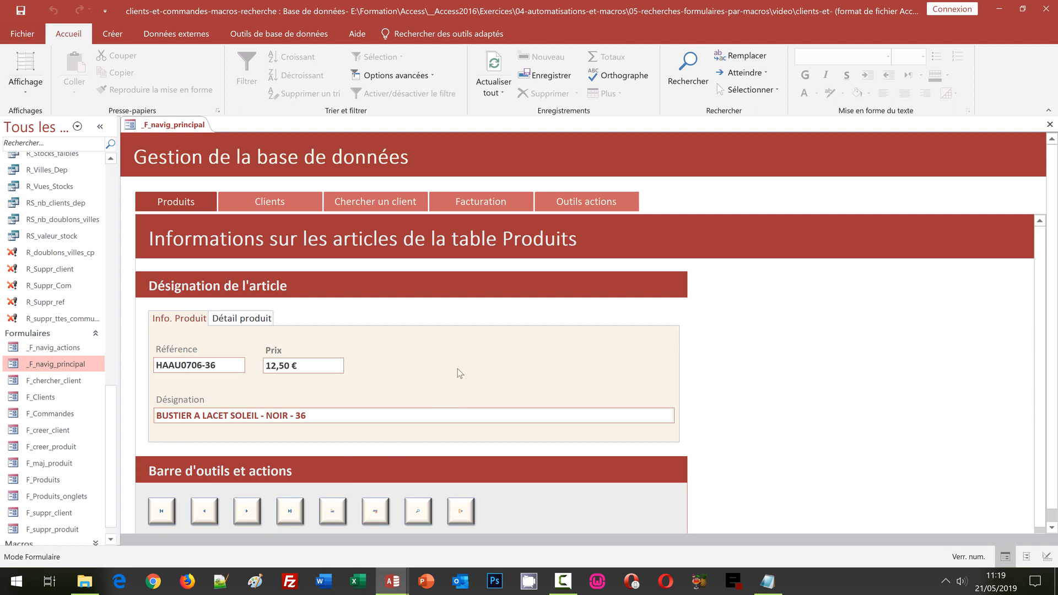
pyautogui.click(391, 207)
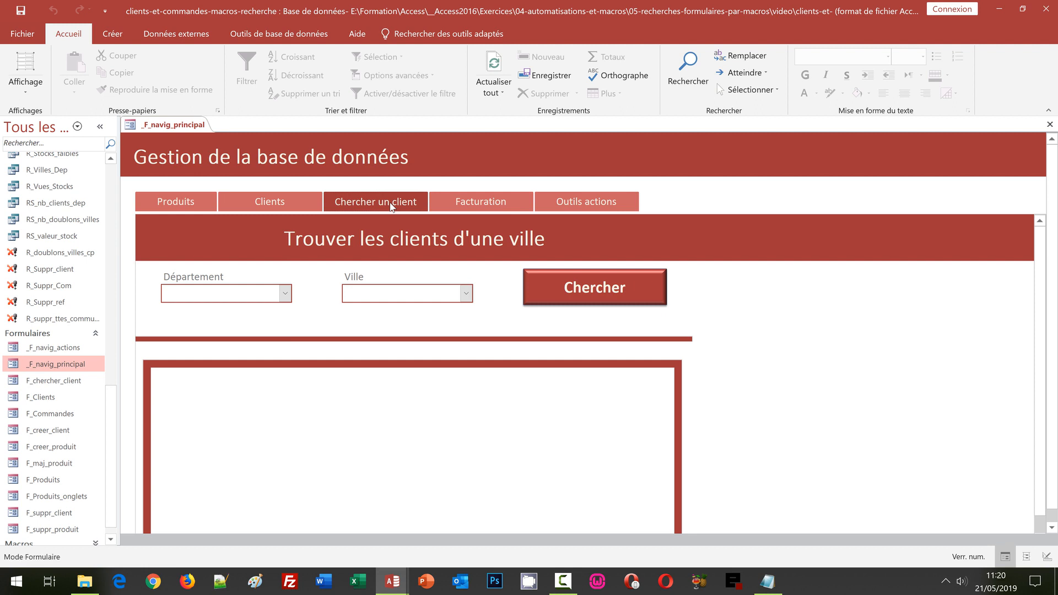
pyautogui.click(284, 298)
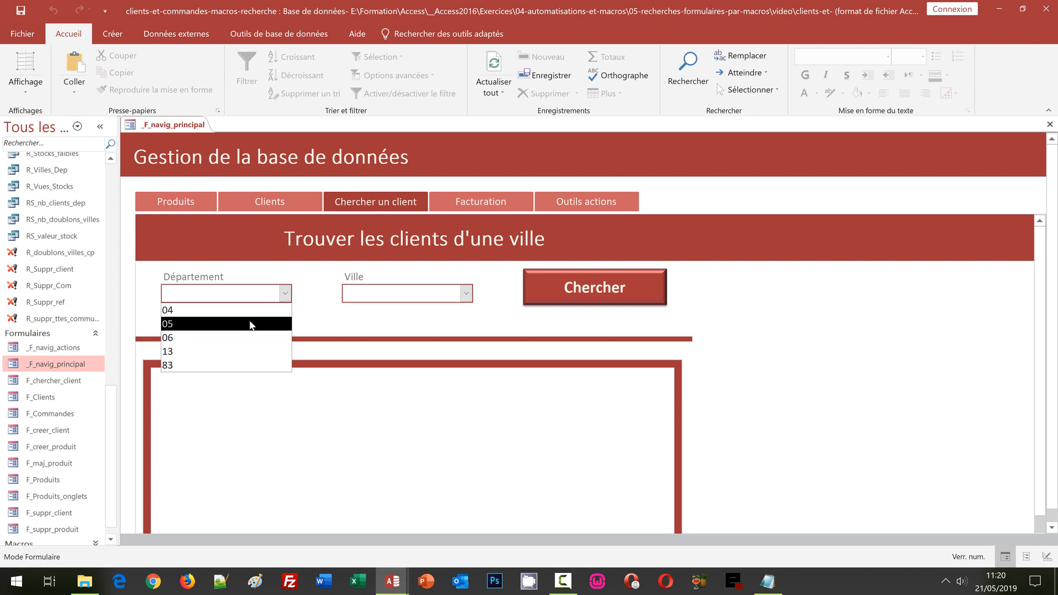
pyautogui.click(250, 324)
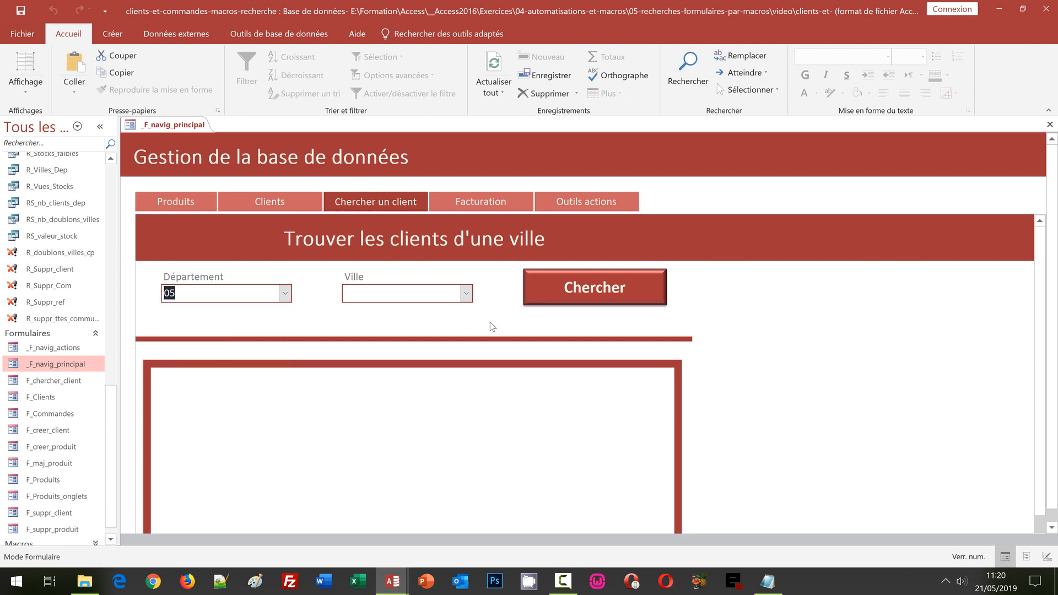
pyautogui.click(466, 293)
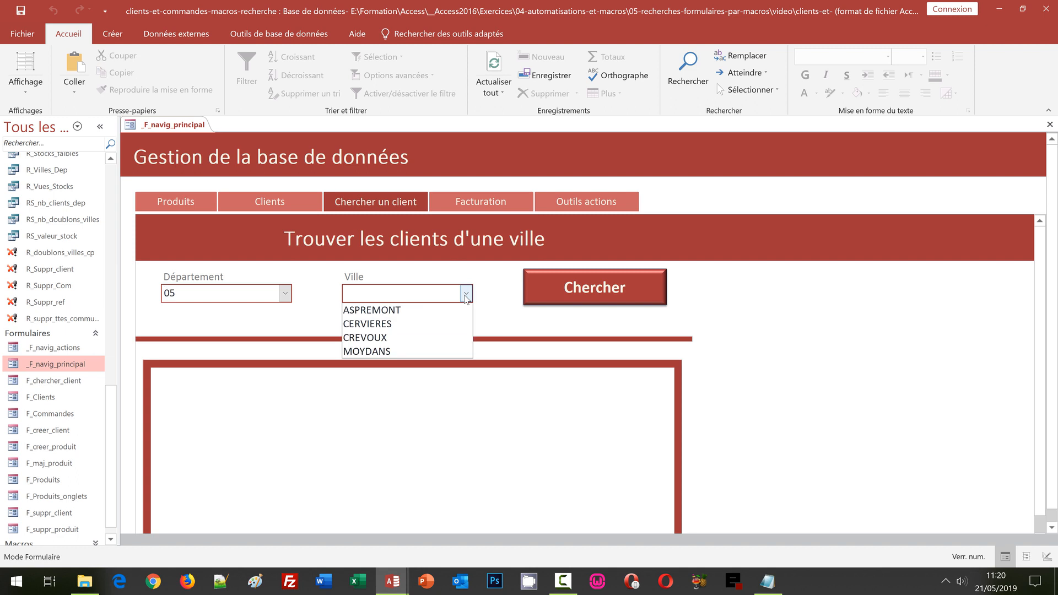
# Step: Change the department to 13 and choose MARSEILLE from the Ville list to test the filtering
pyautogui.click(312, 305)
pyautogui.click(285, 294)
pyautogui.click(225, 349)
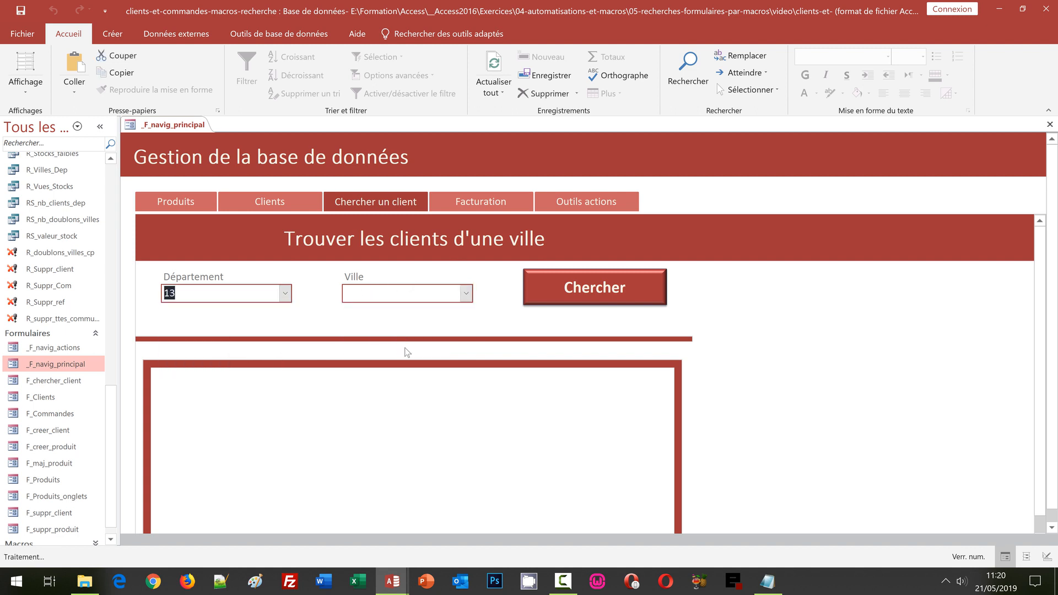
pyautogui.click(466, 293)
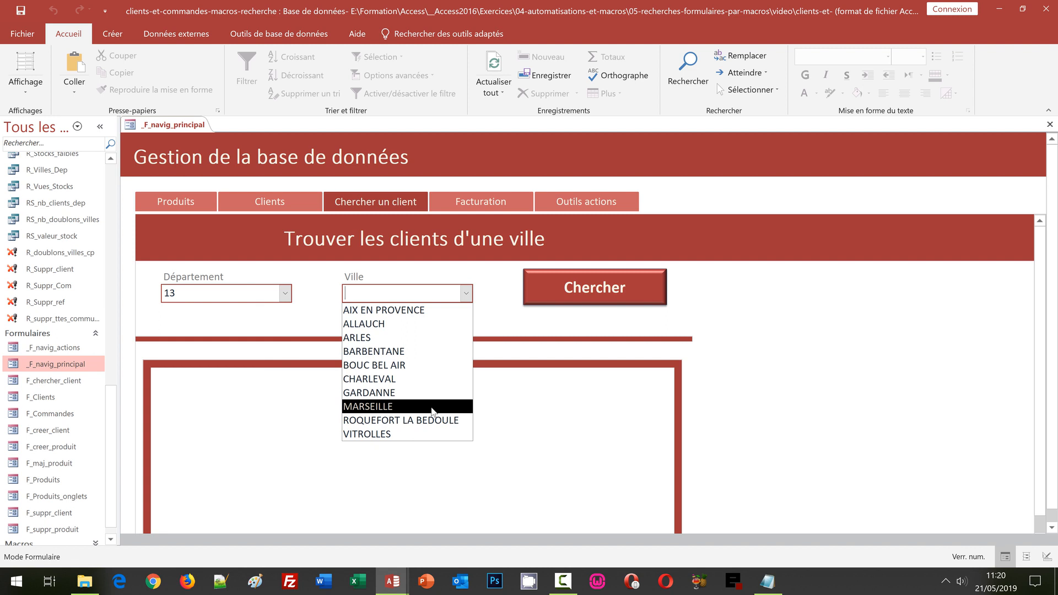
pyautogui.click(432, 406)
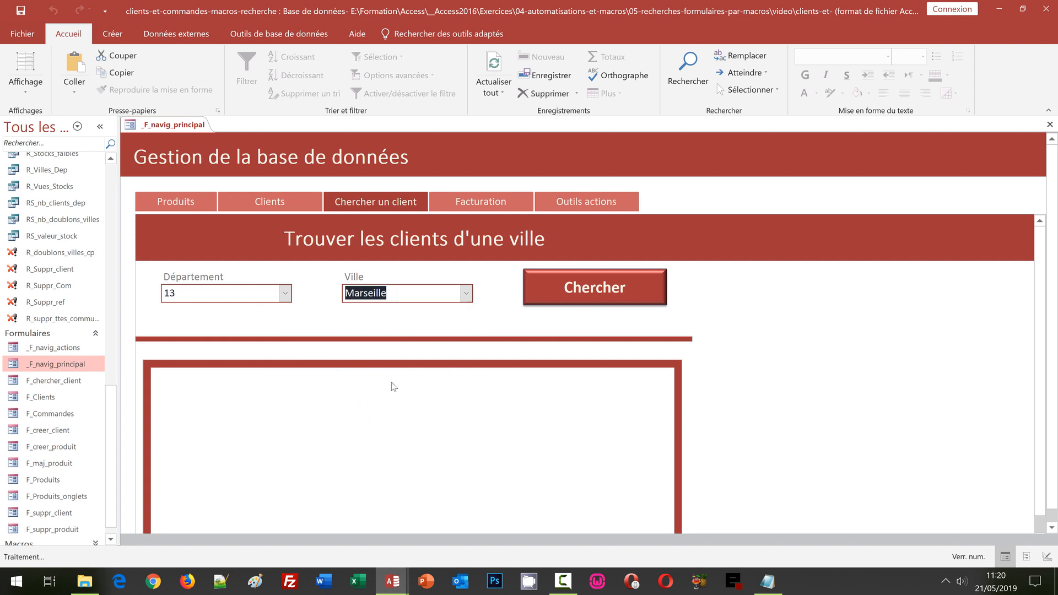
# Step: Change the department to 04, check the cities offered in the Ville list, and close the _F_navig_principal form
pyautogui.click(284, 293)
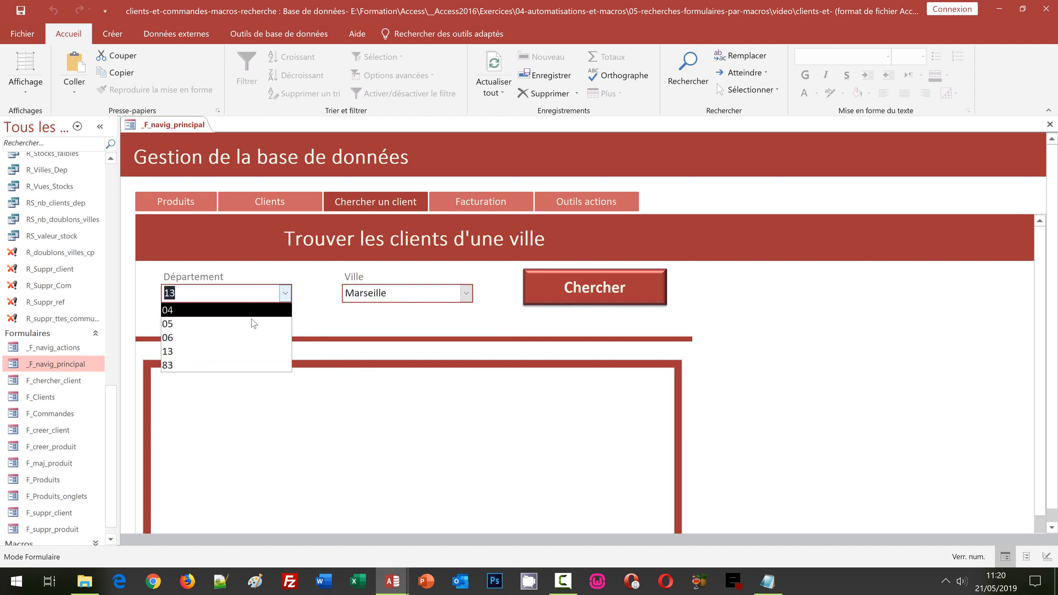
pyautogui.click(239, 309)
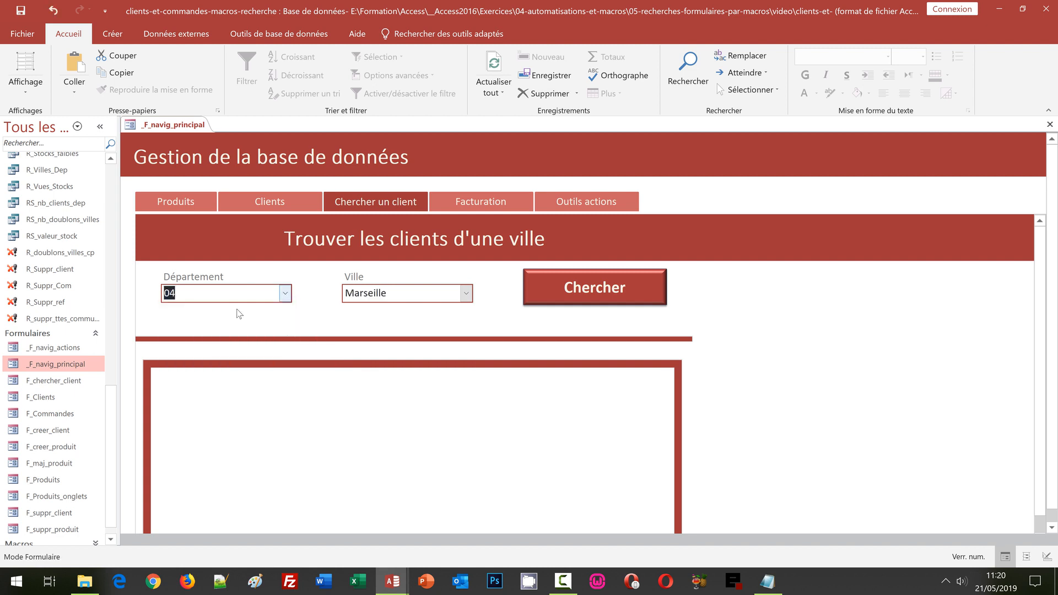
pyautogui.click(466, 294)
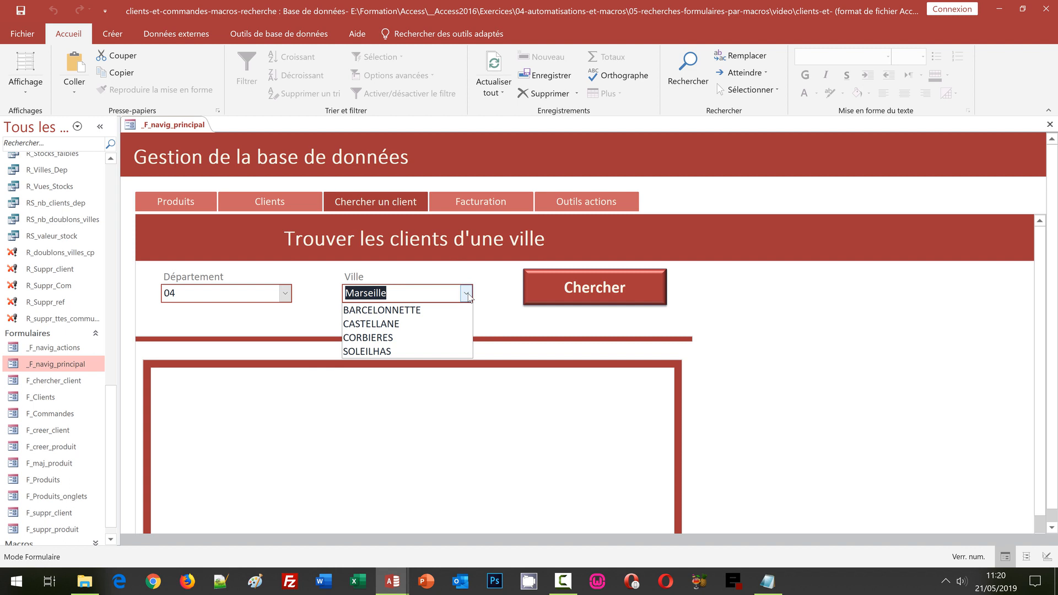
pyautogui.click(338, 443)
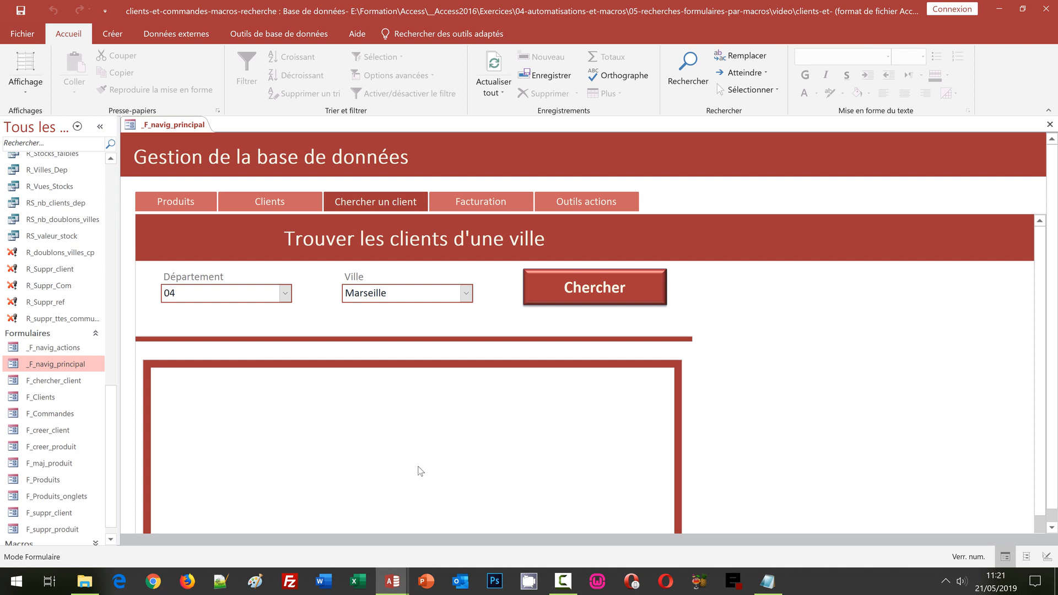
pyautogui.click(1050, 126)
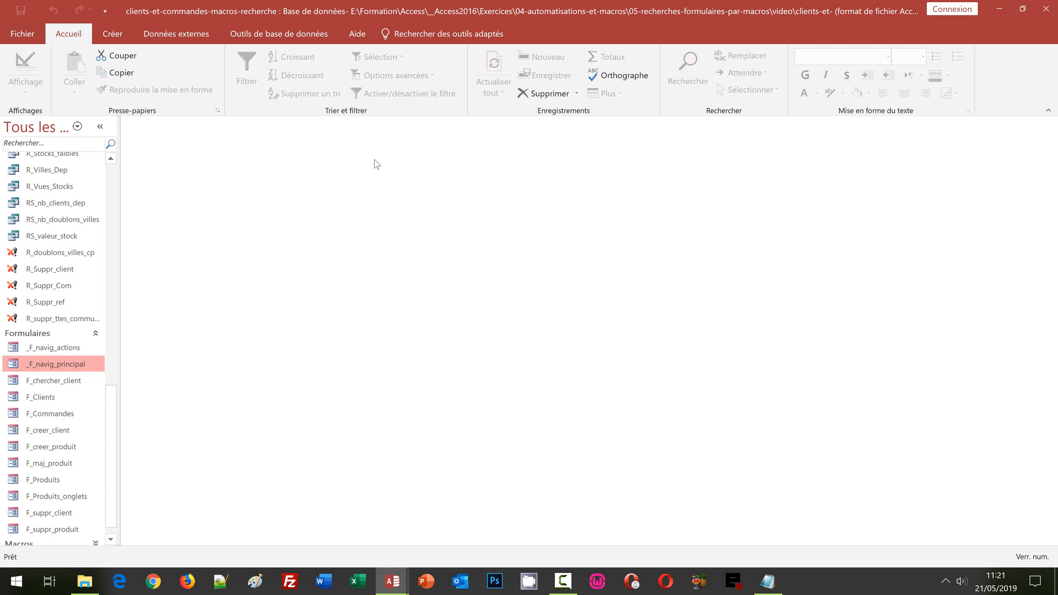
# Step: Create a new select query in design view based on the Clients table
pyautogui.click(112, 35)
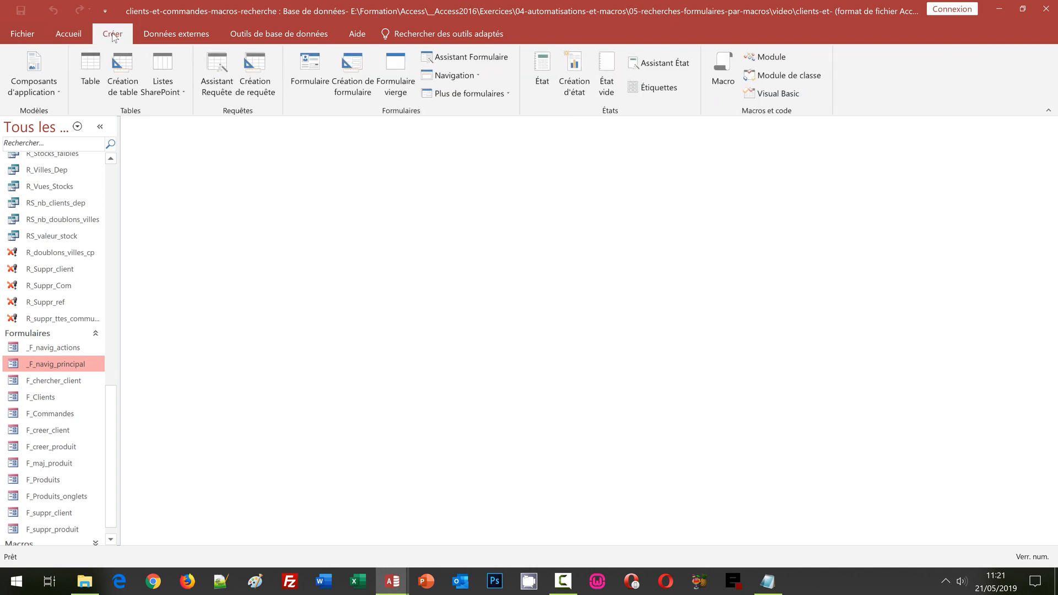
pyautogui.click(253, 78)
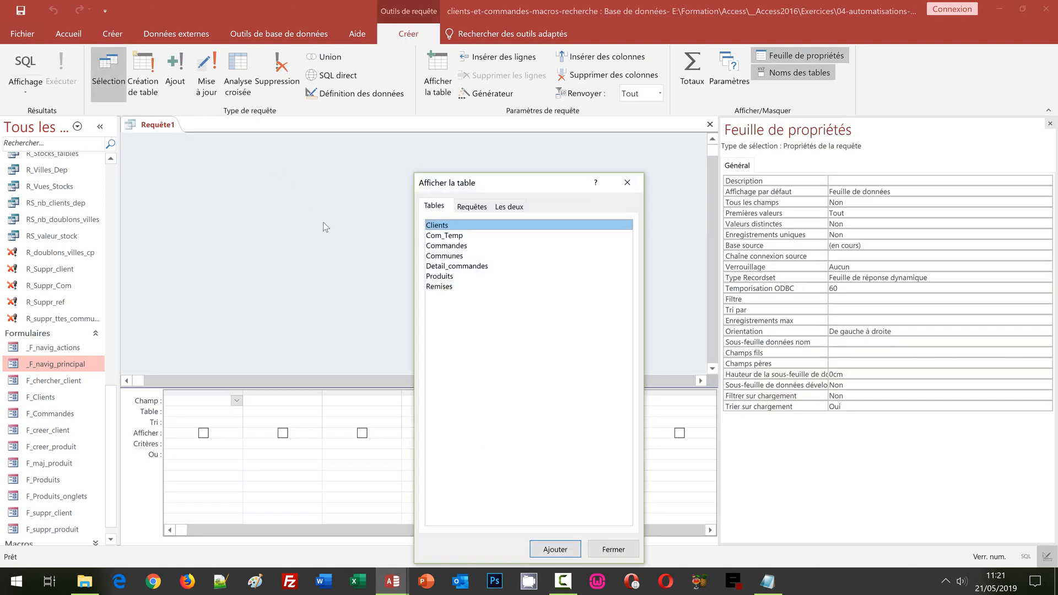
pyautogui.moveTo(523, 192); pyautogui.dragTo(355, 110)
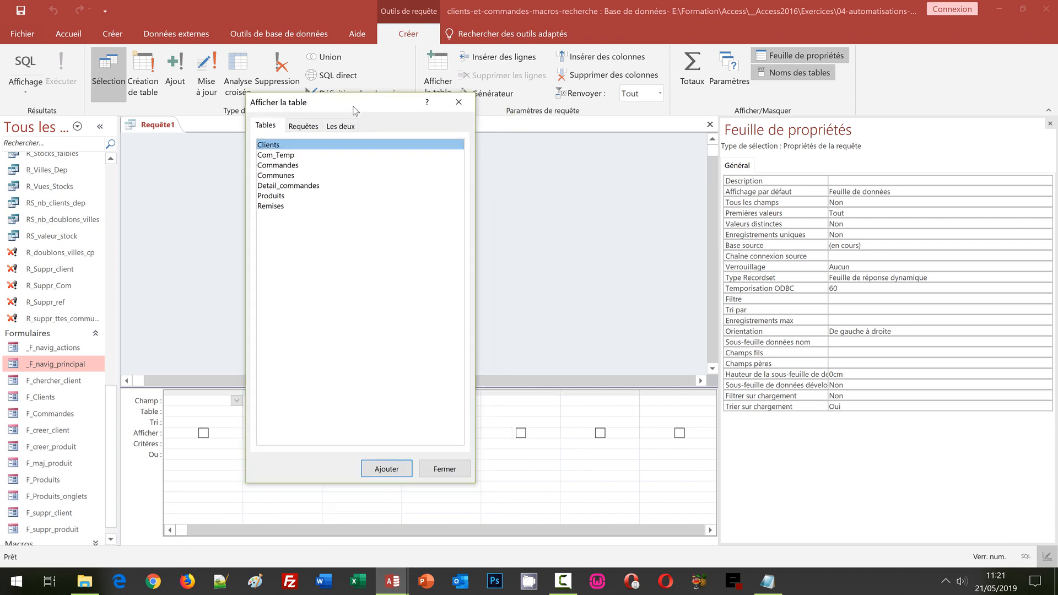
pyautogui.click(381, 468)
pyautogui.click(428, 470)
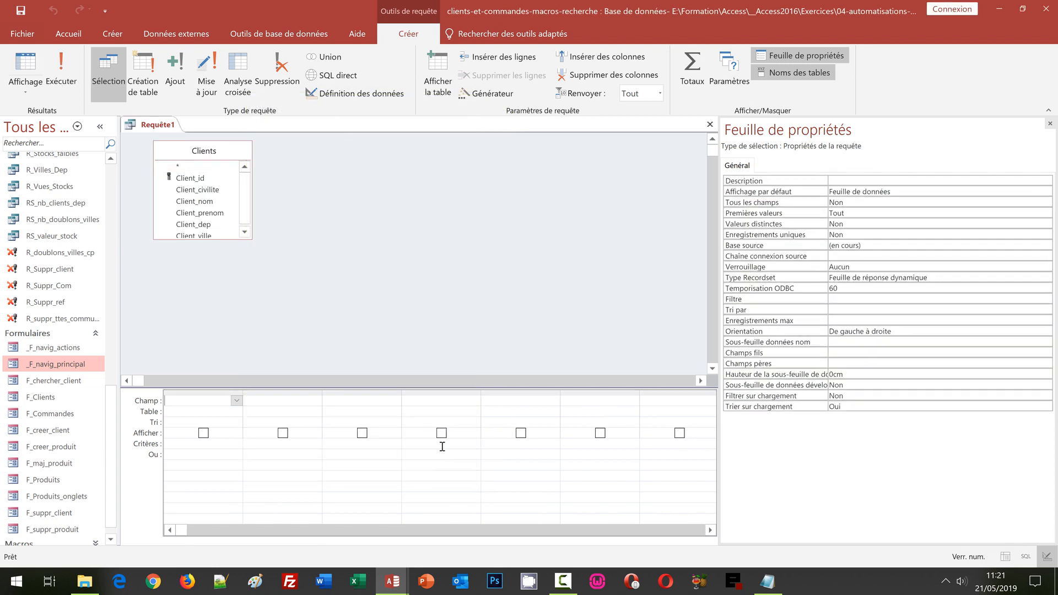
# Step: Enlarge the Clients field list and add the fields from Client_civilite through Client_ville to the query grid
pyautogui.moveTo(232, 152); pyautogui.dragTo(232, 182)
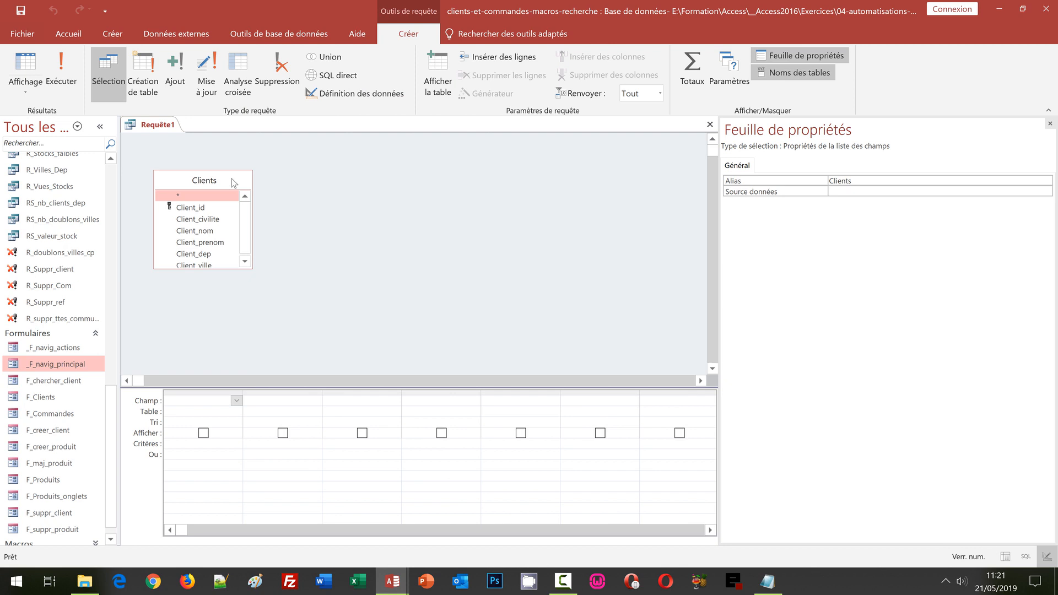
pyautogui.moveTo(216, 269); pyautogui.dragTo(216, 286)
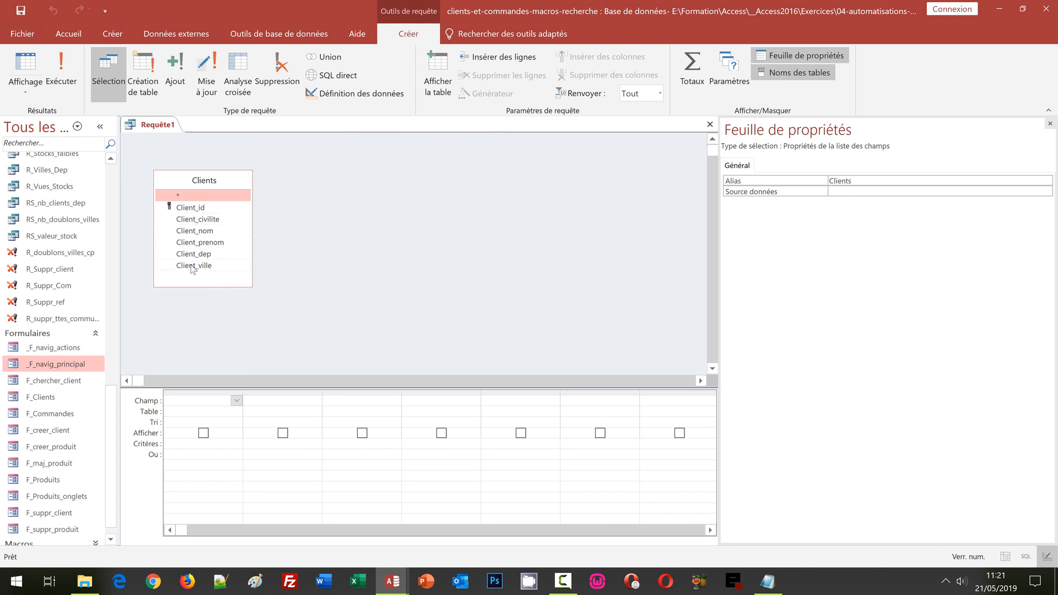
pyautogui.click(187, 220)
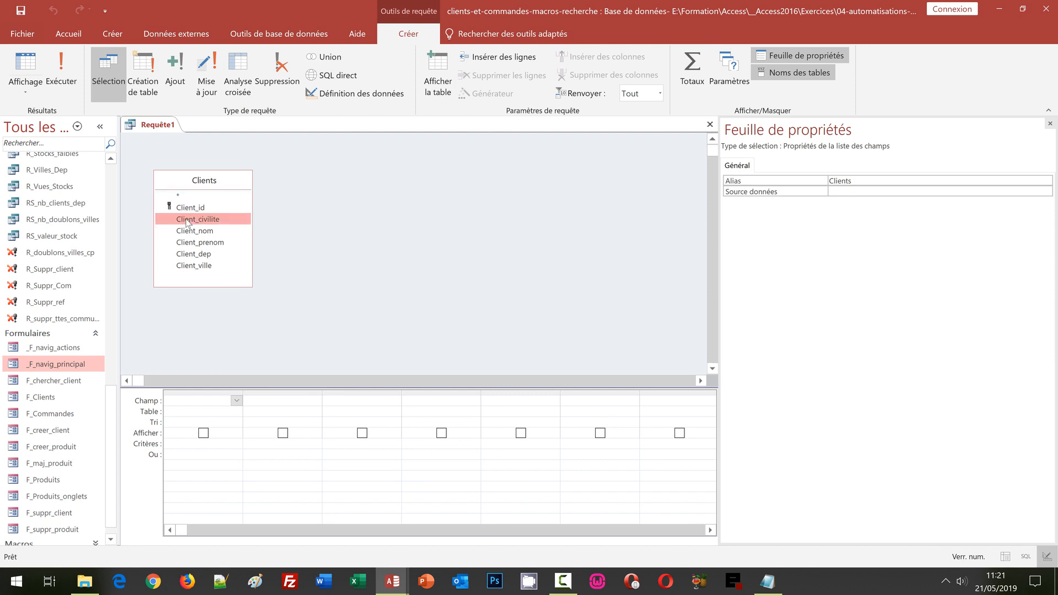
pyautogui.keyDown('shift'); pyautogui.click(200, 265); pyautogui.keyUp('shift')
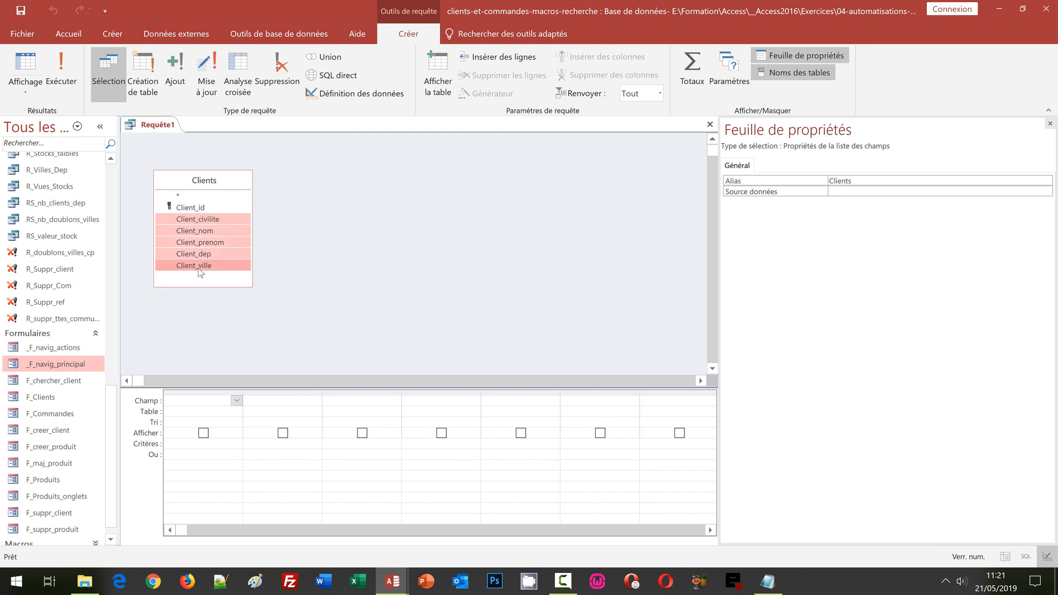
pyautogui.moveTo(190, 223); pyautogui.dragTo(212, 401)
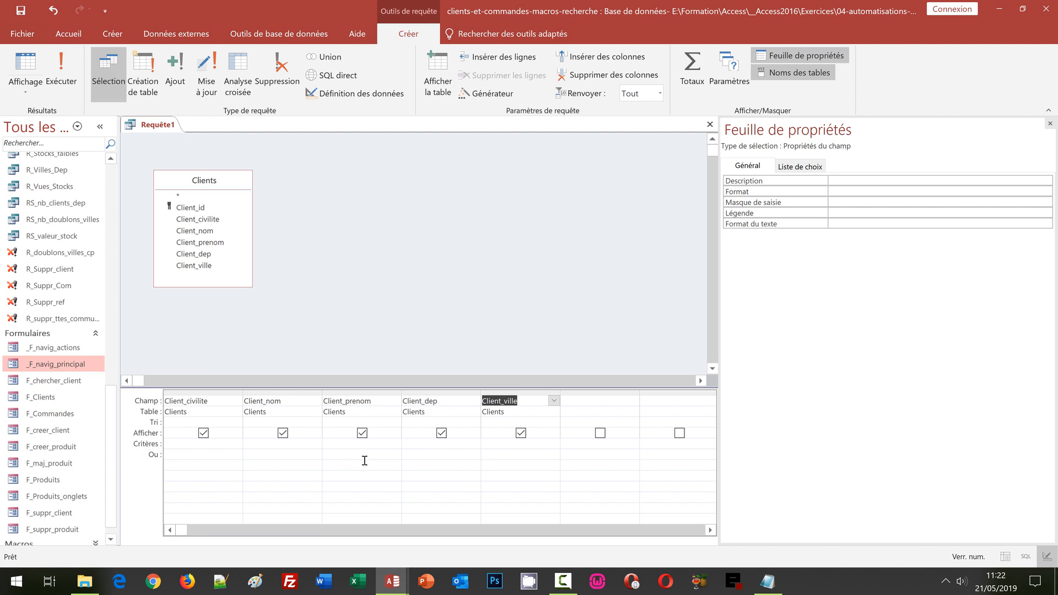
# Step: Set the Client_dep criterion to Comme Formulaires![_F_navig_principal]![SousFormulaireNavigation].[Formulaire]![Departement]&"*", copying the form path from expression-de-correspondance.txt in Notepad
pyautogui.rightClick(414, 442)
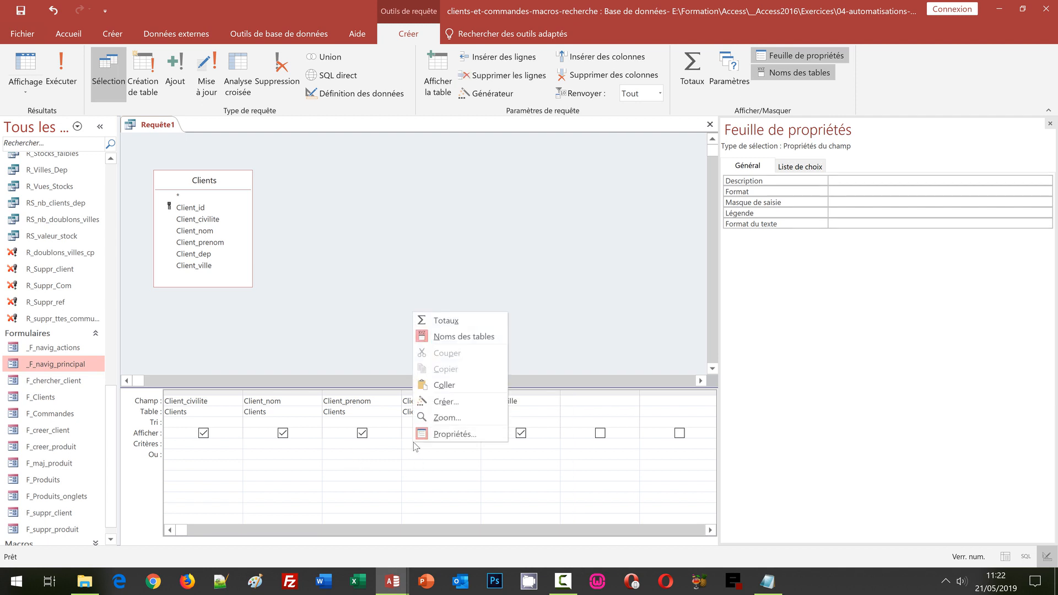
pyautogui.click(439, 403)
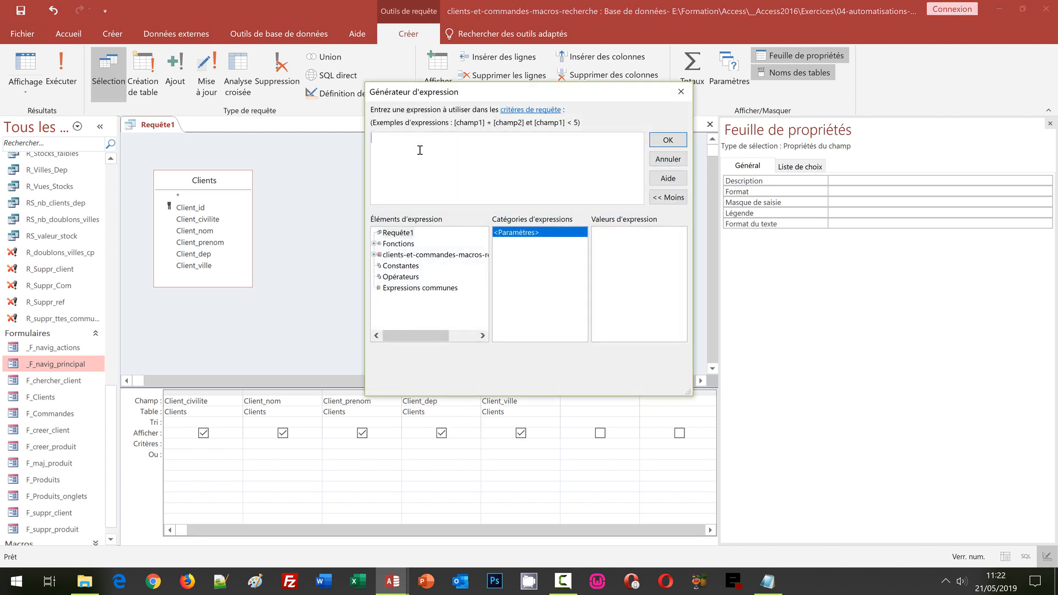
pyautogui.write('Comme')
pyautogui.write('DoCmd.Requery')
pyautogui.hotkey('ctrl', 'shift', 'Left')
pyautogui.press('BackSpace')
pyautogui.click(767, 581)
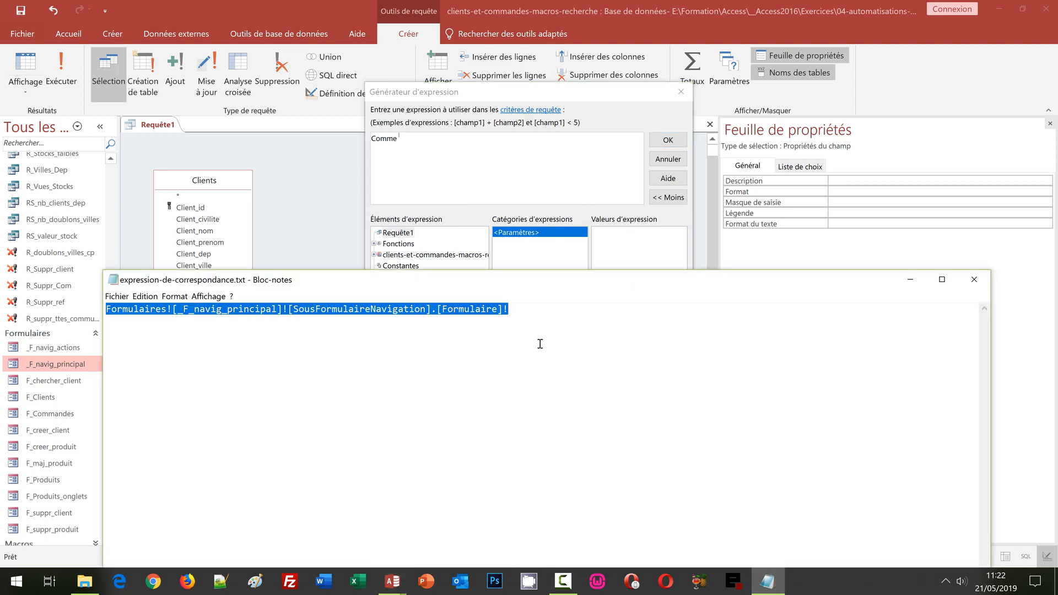
pyautogui.click(508, 101)
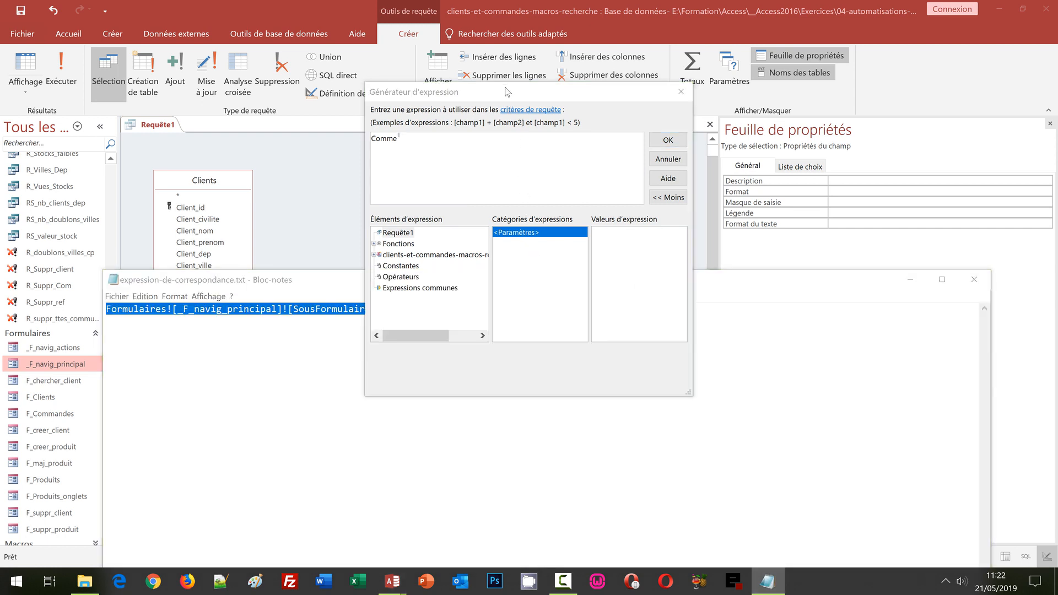
pyautogui.write('Formulaires![_F_navig_principal]![SousFormulaireNavigation].[Formulaire]!')
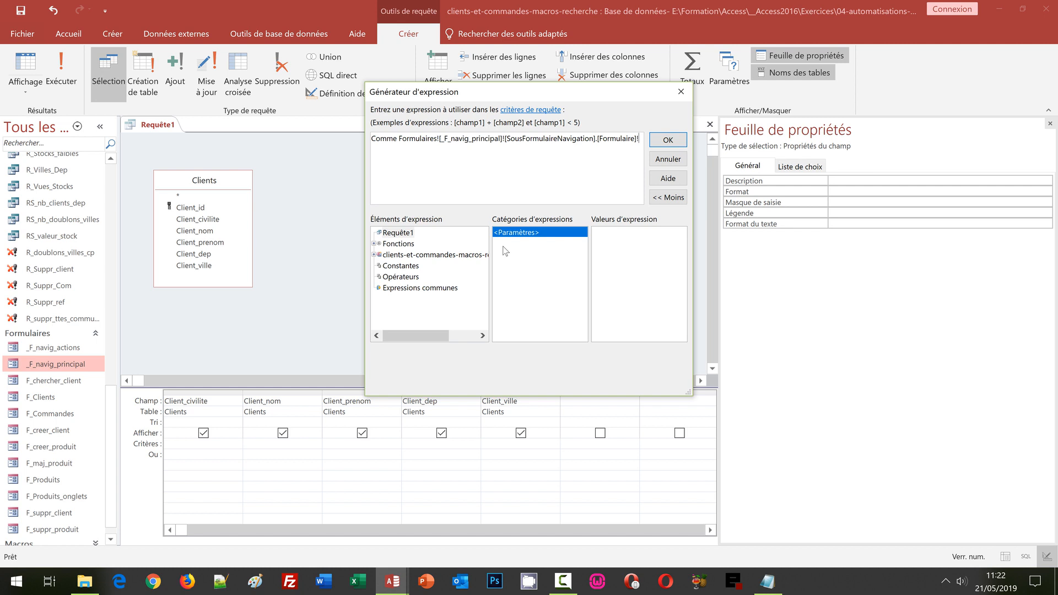
pyautogui.write('[Departemen')
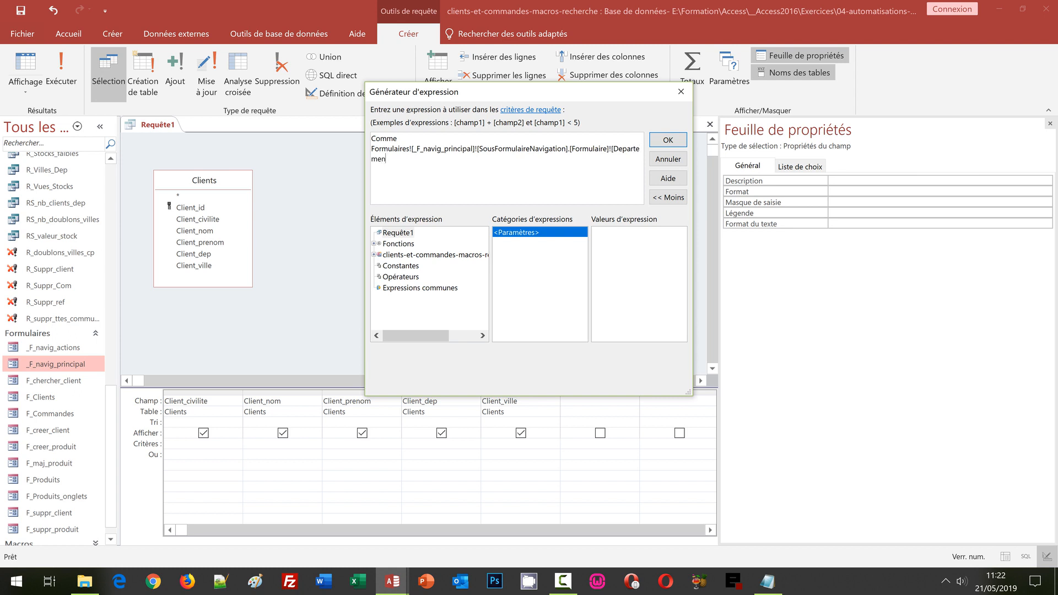
pyautogui.write('t]&"*"')
pyautogui.click(657, 144)
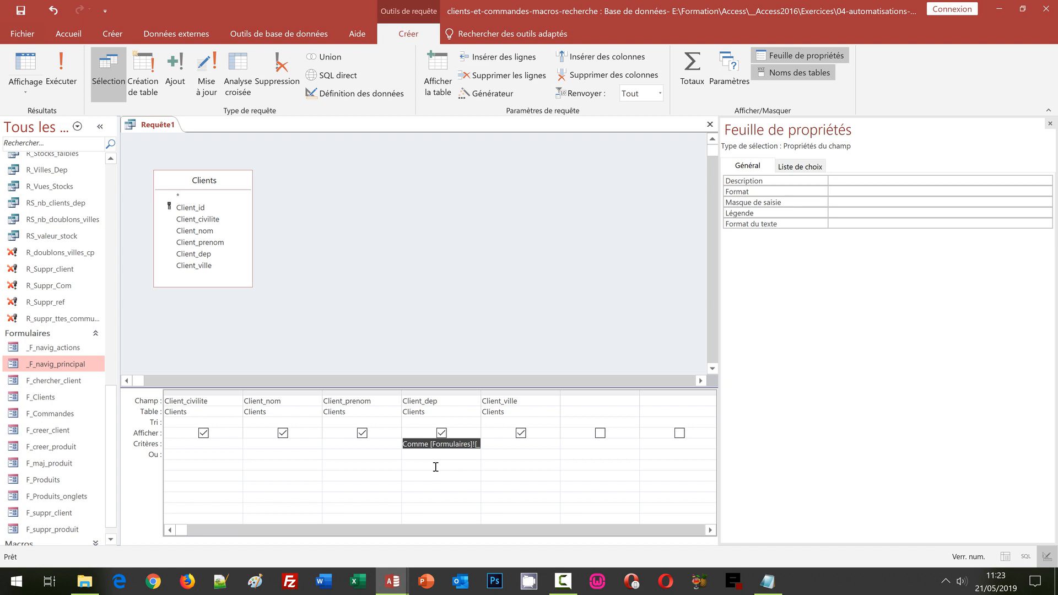
# Step: Set the Client_ville criterion to Comme "*" & Formulaires![_F_navig_principal]![SousFormulaireNavigation].[Formulaire]![Ville] with the expression builder
pyautogui.rightClick(500, 440)
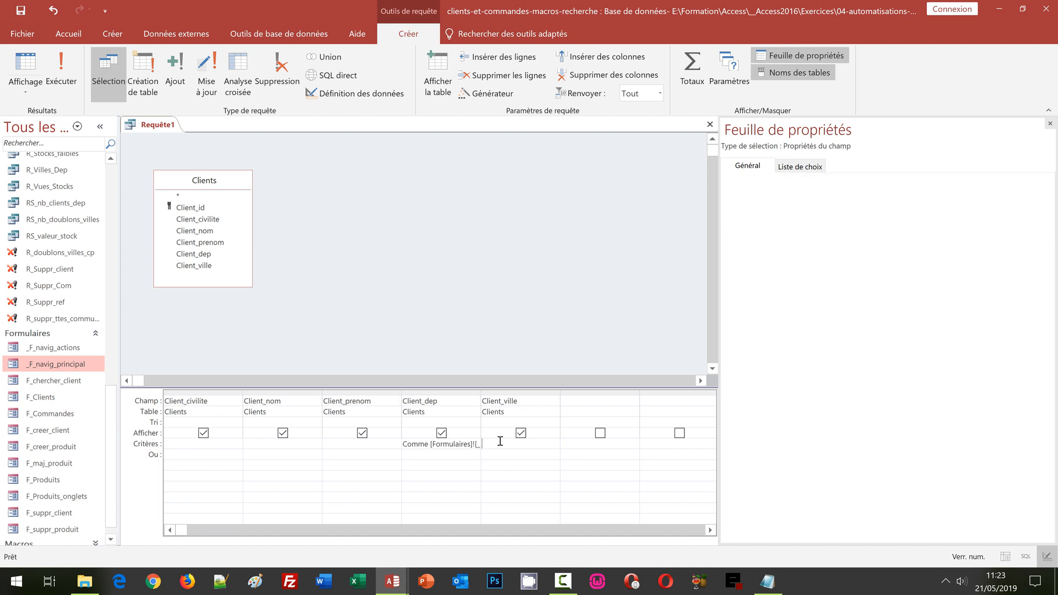
pyautogui.click(525, 401)
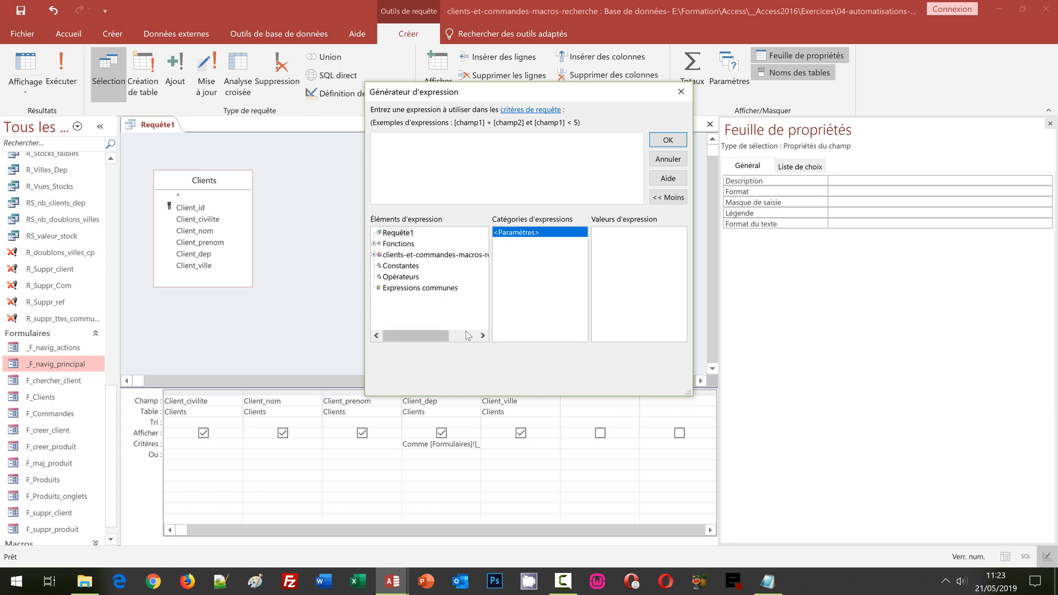
pyautogui.write('Comme')
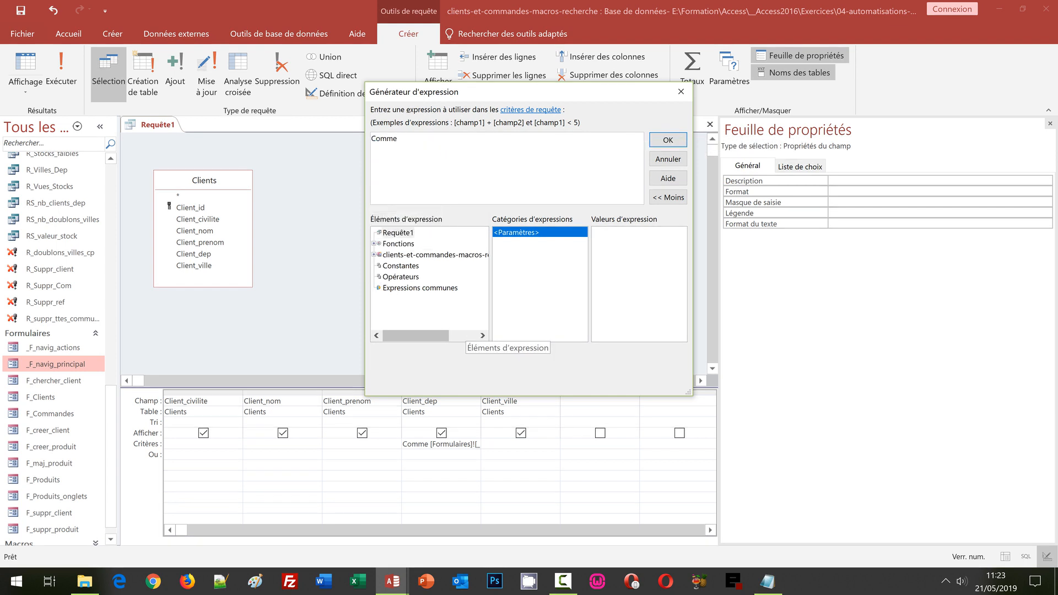
pyautogui.write(' "*"')
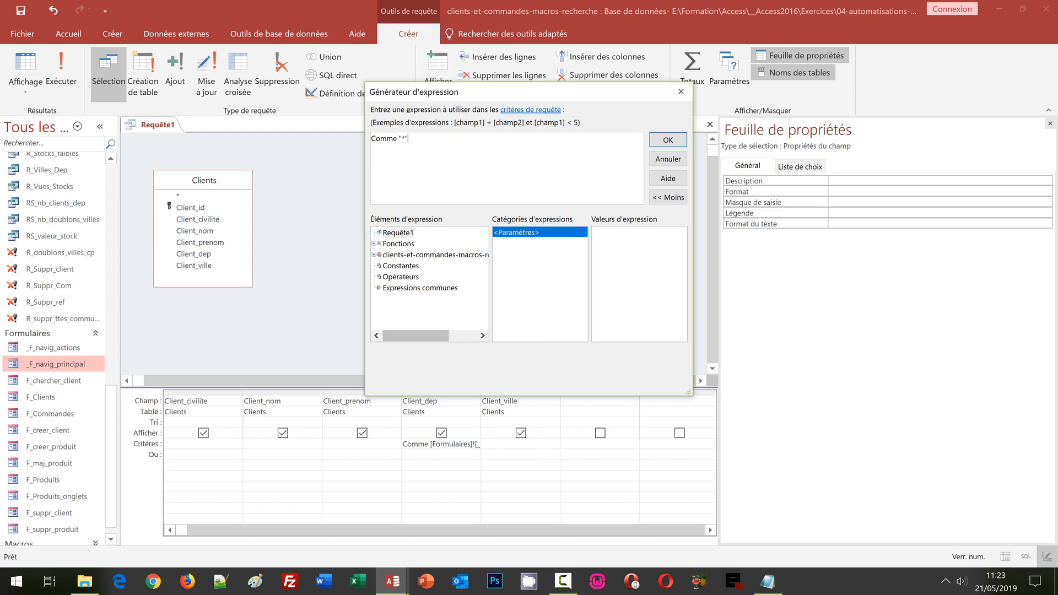
pyautogui.write(' &')
pyautogui.write('Formulaires![_F_navig_principal]![SousFormulaireNavigation].[Formulaire]!')
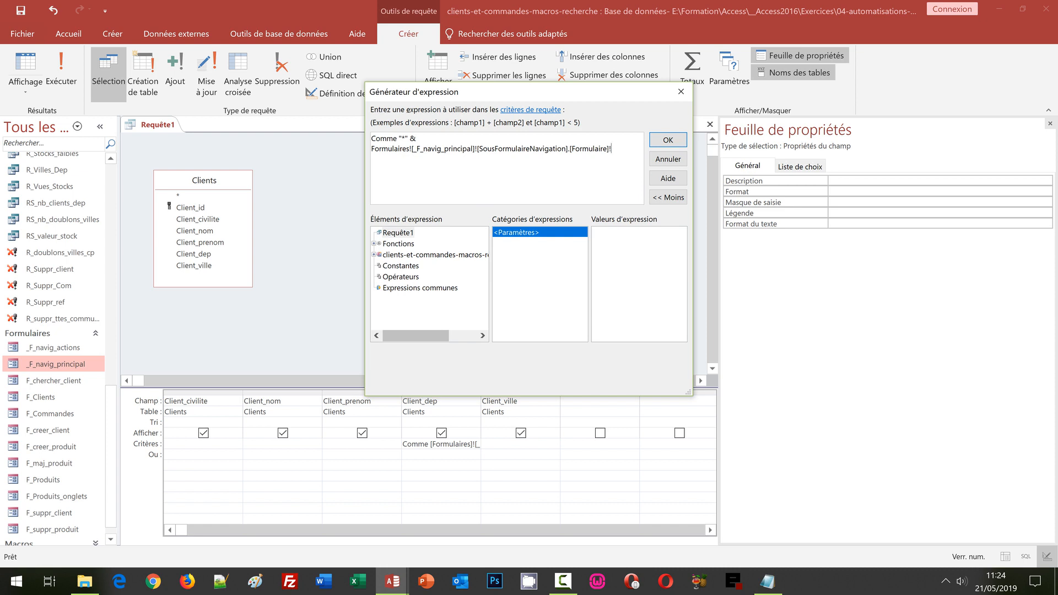
pyautogui.write('[Ville]')
pyautogui.click(665, 142)
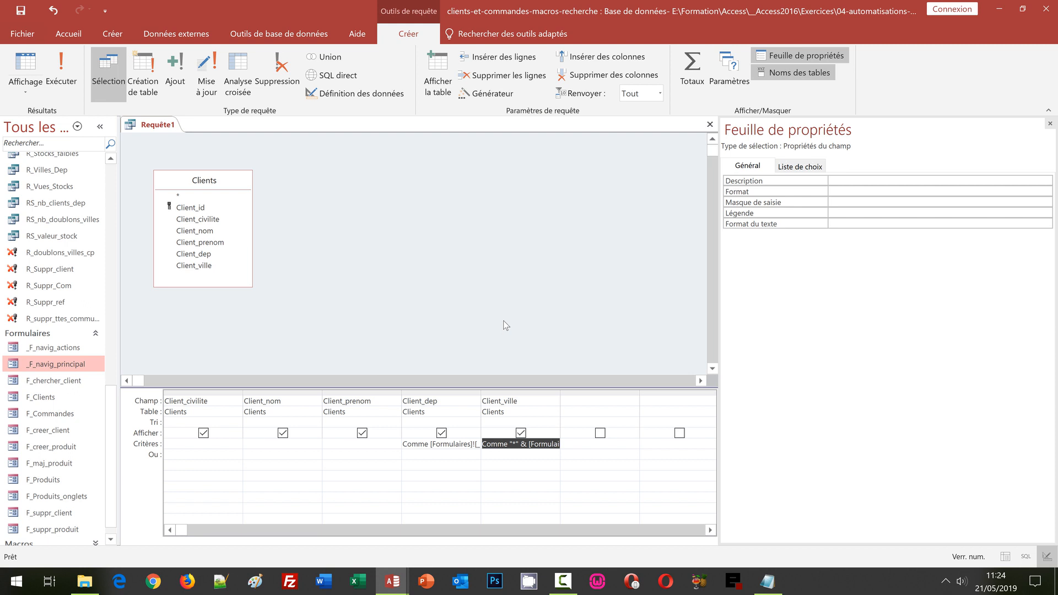
# Step: Save the query as R_Clients_Dep_Villes and close it
pyautogui.hotkey('ctrl', 's')
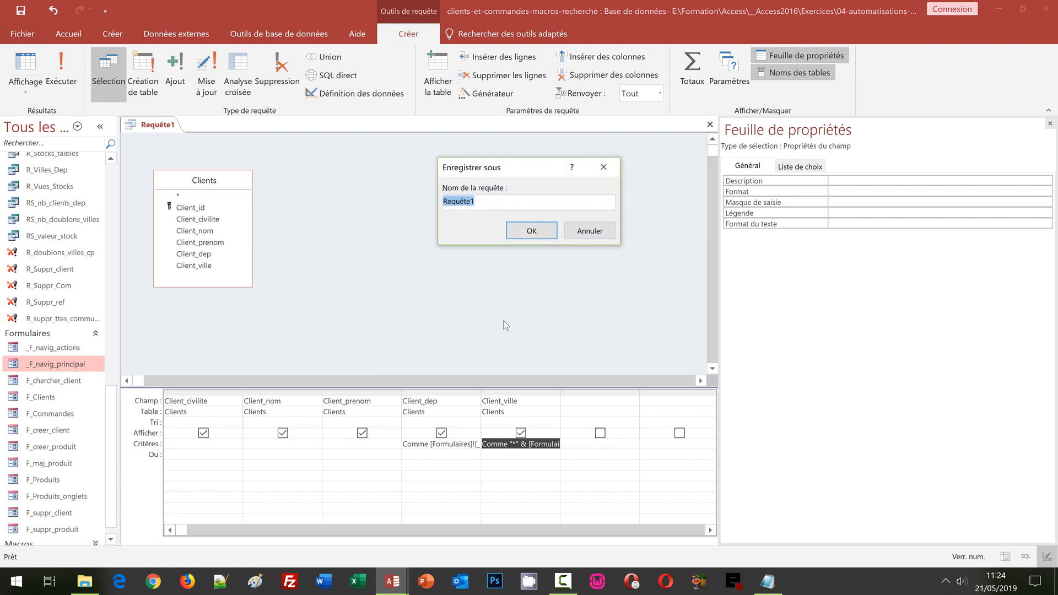
pyautogui.write('R_Clients_Dep_Villes')
pyautogui.click(511, 236)
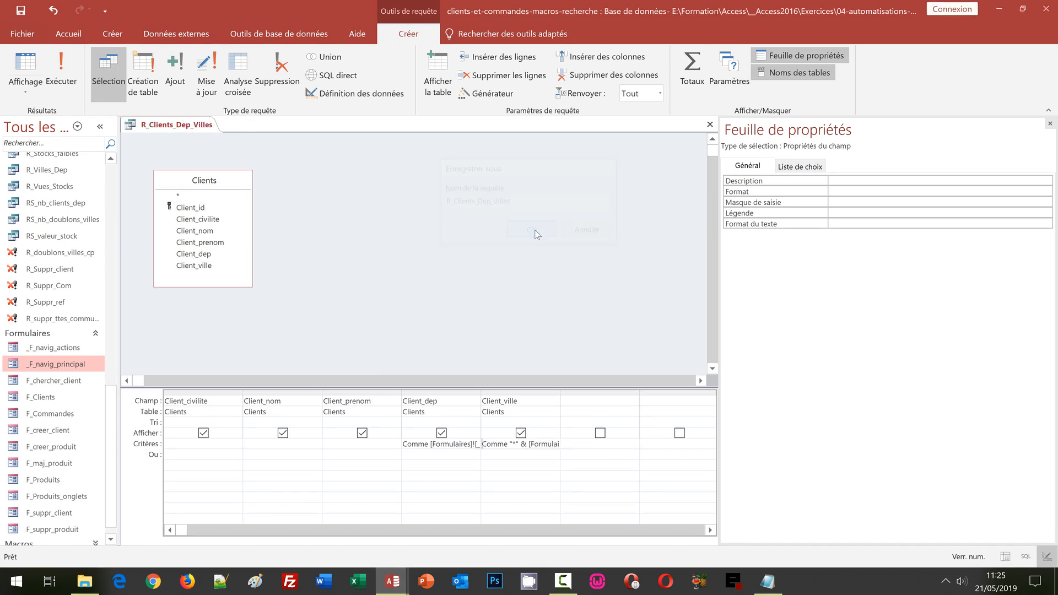
pyautogui.click(710, 124)
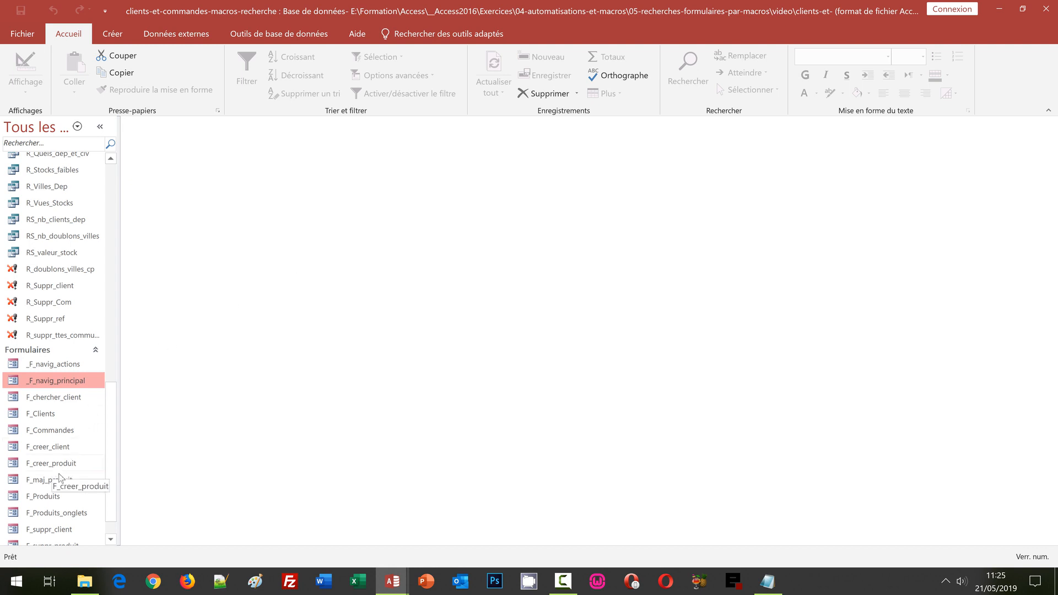
# Step: Open the F_chercher_client form in design view and select its Resultats subform
pyautogui.rightClick(63, 399)
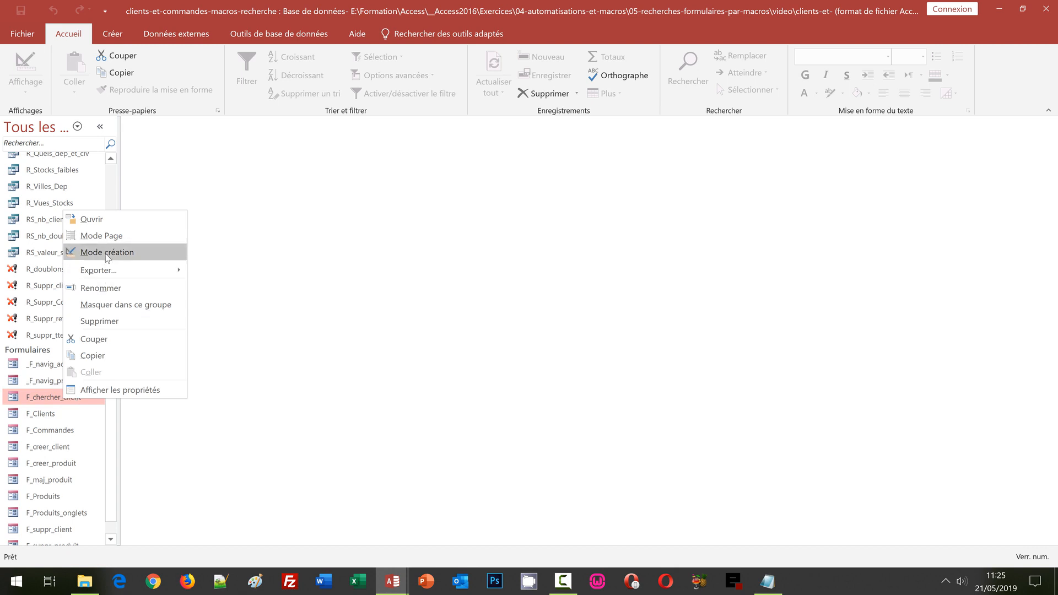
pyautogui.click(107, 253)
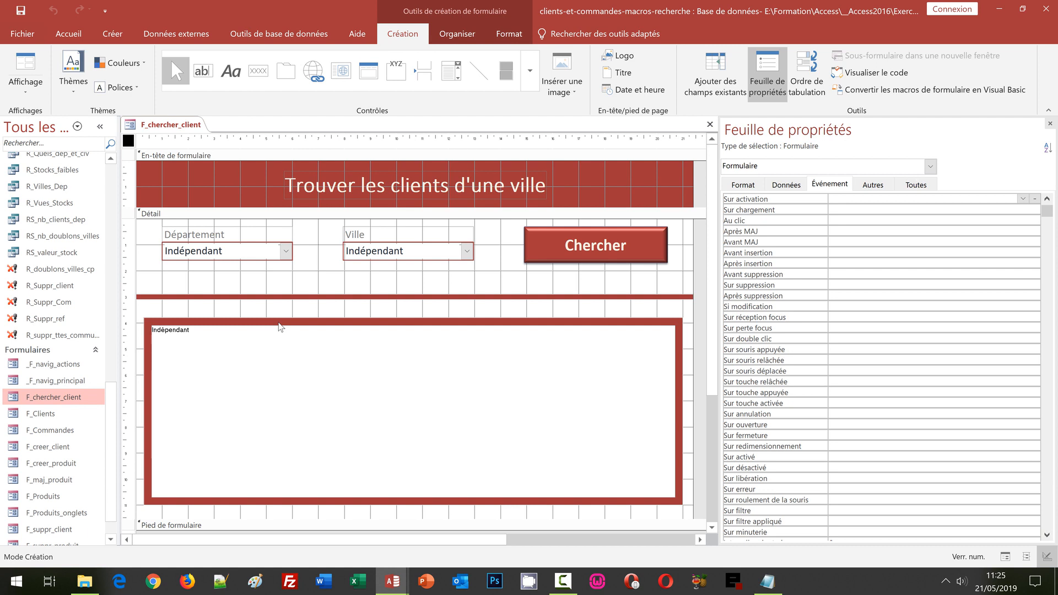
pyautogui.click(330, 387)
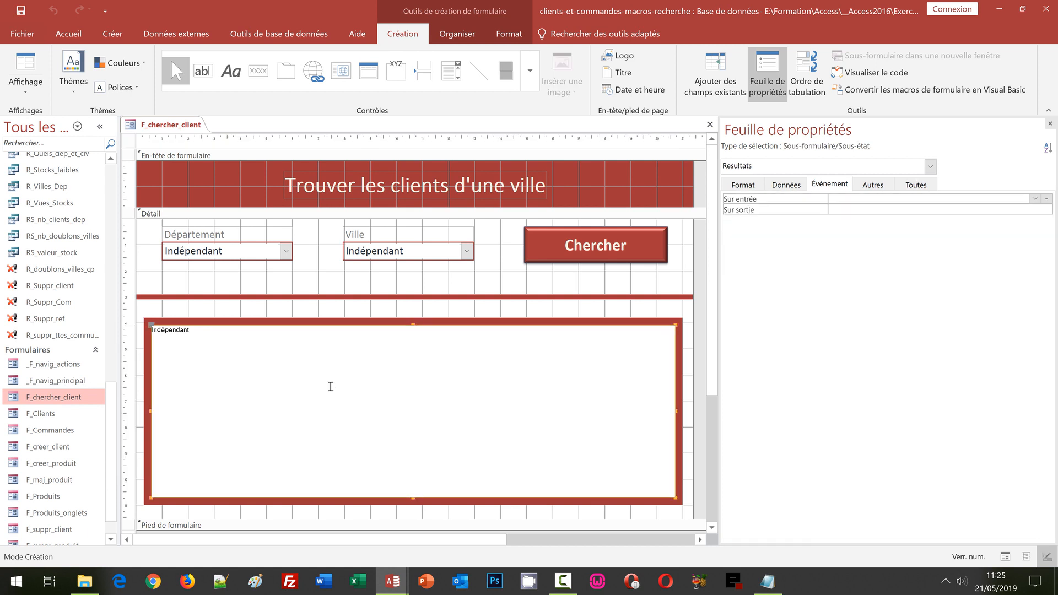